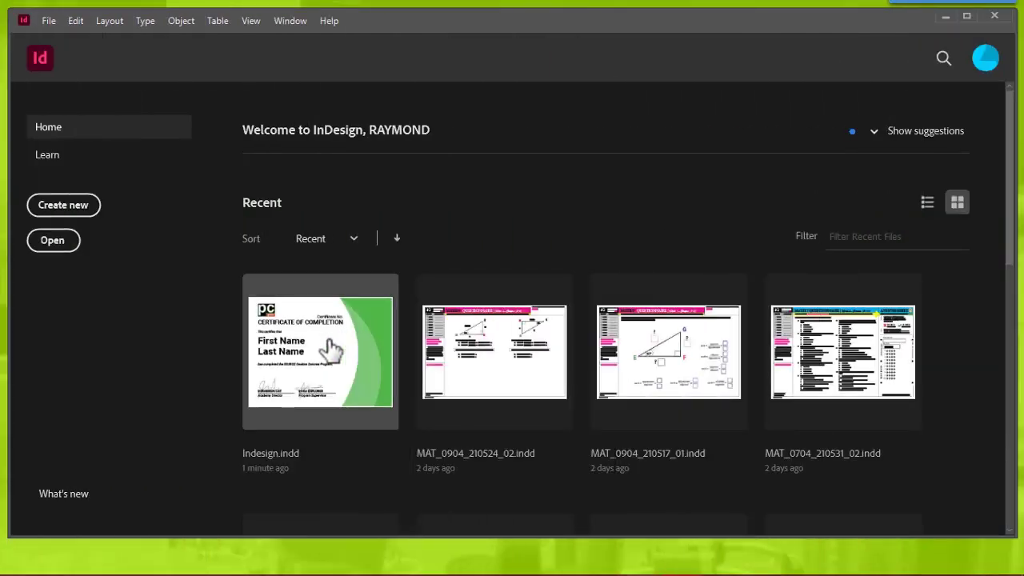
Step: Open the Indesign.indd certificate template from the recent files list
click(331, 348)
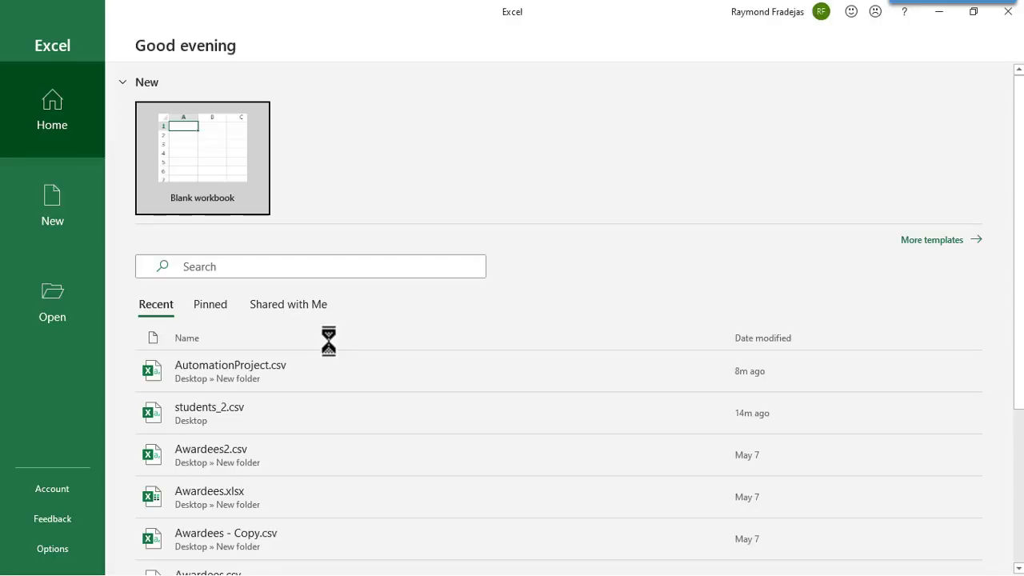
Step: Paste the 20 names into a new blank workbook and insert an empty row above them
click(216, 152)
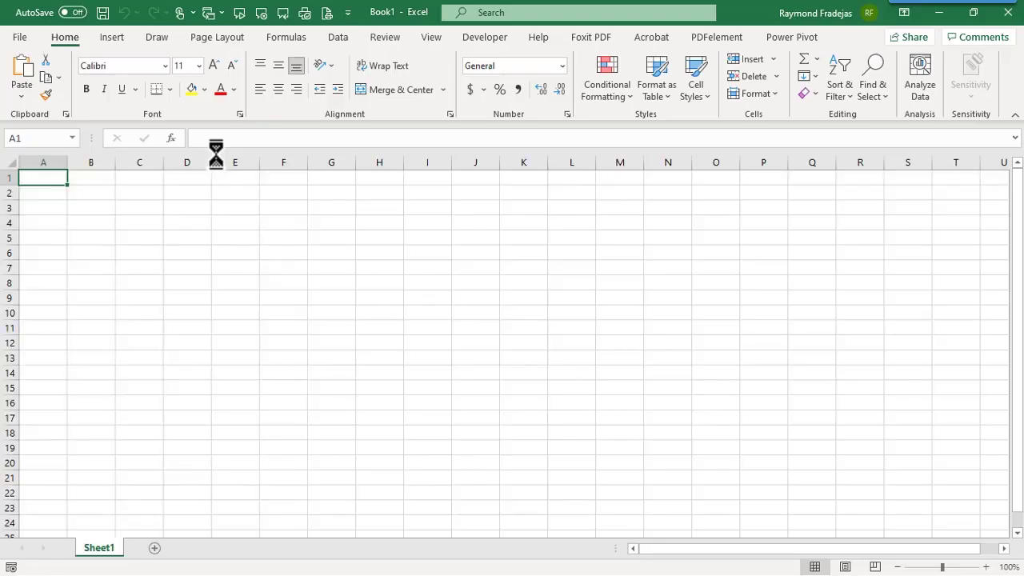
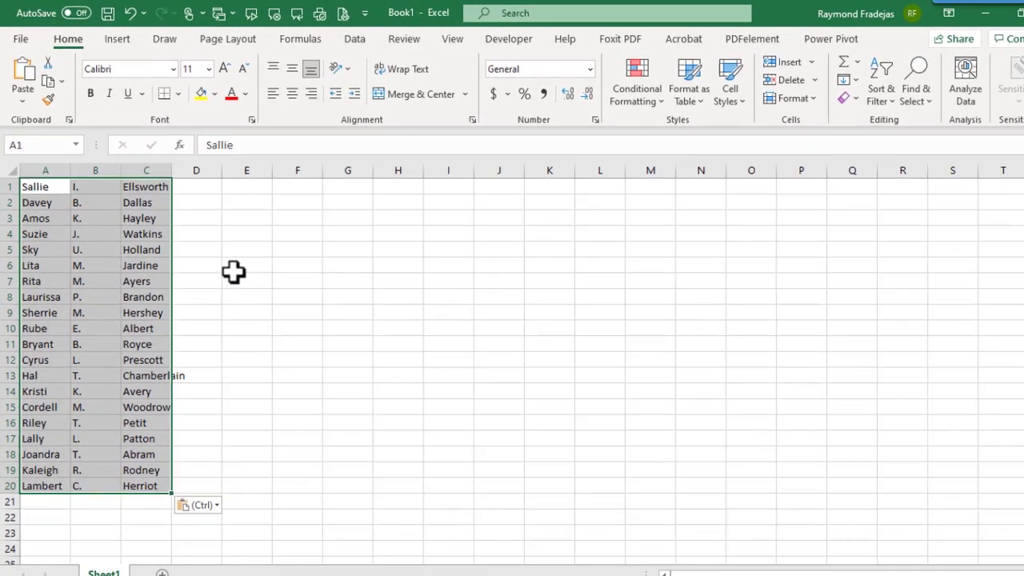
click(233, 272)
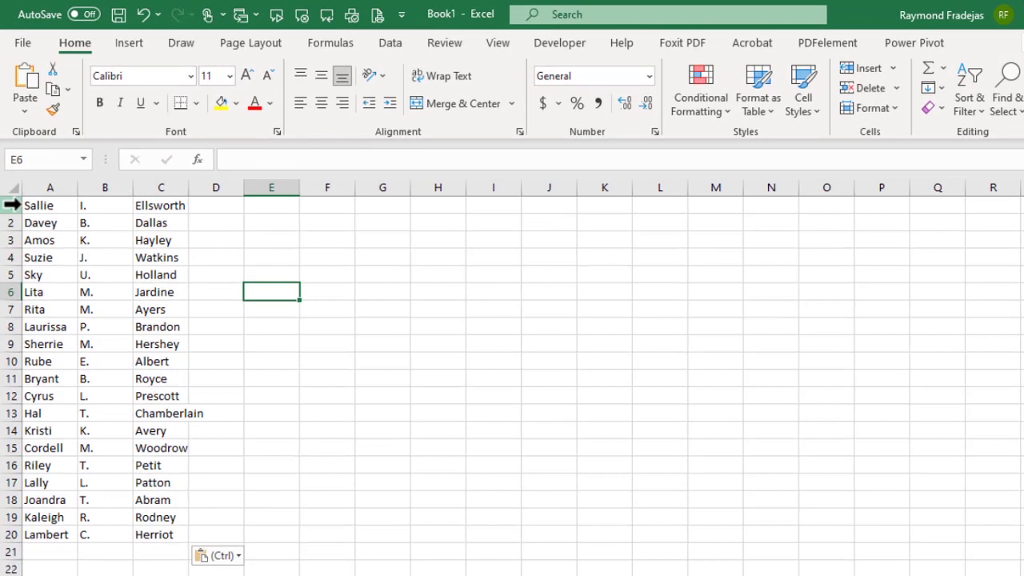
right_click(11, 205)
click(80, 345)
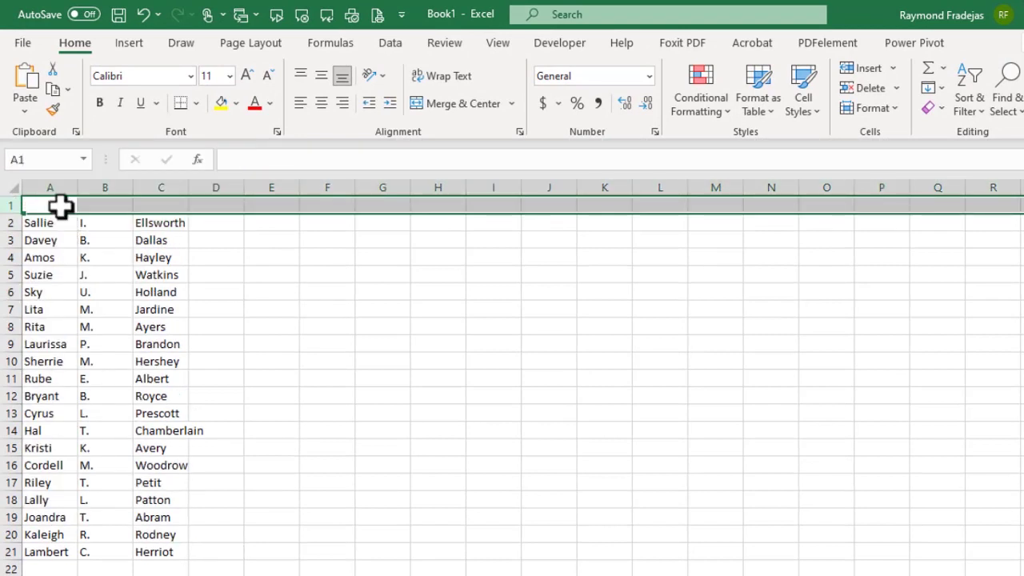
Step: Add headers First Name, MI, Last Name and Certificate No. in row 1, autofitting columns C and D
click(61, 205)
text(First)
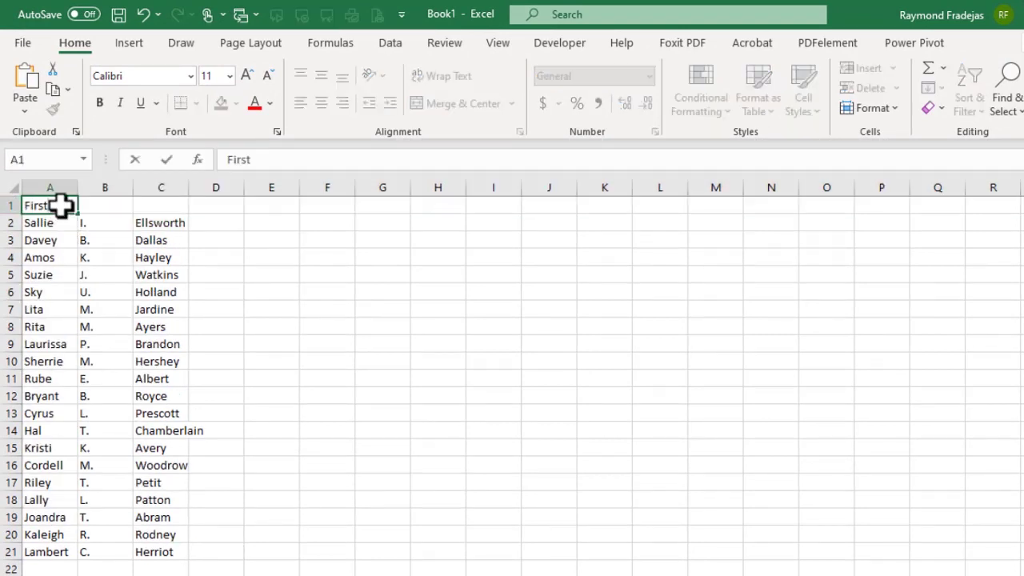
text( Name)
key(Tab)
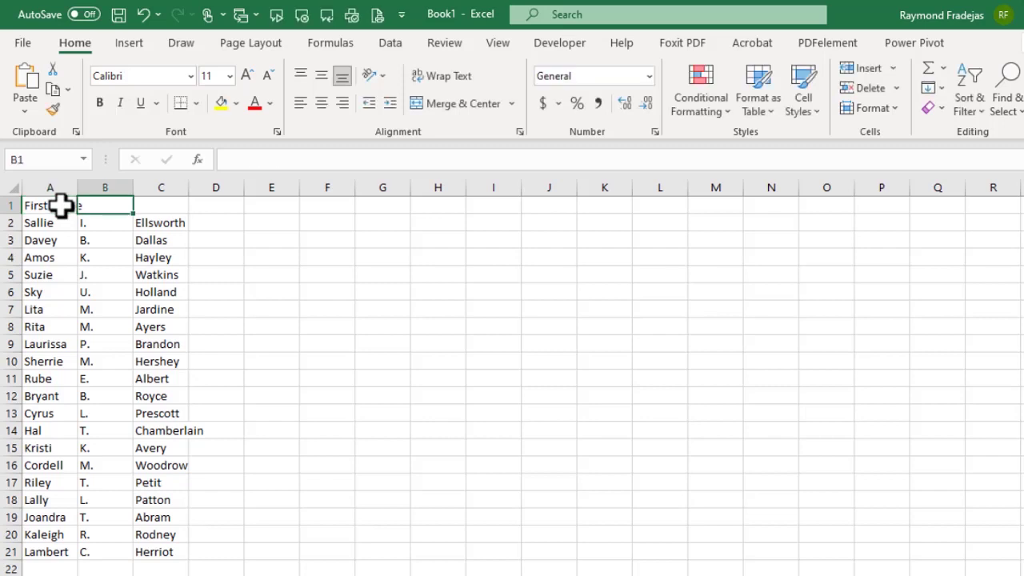
text(MI)
key(Tab)
text(Las)
key(BackSpace)
key(BackSpace)
key(BackSpace)
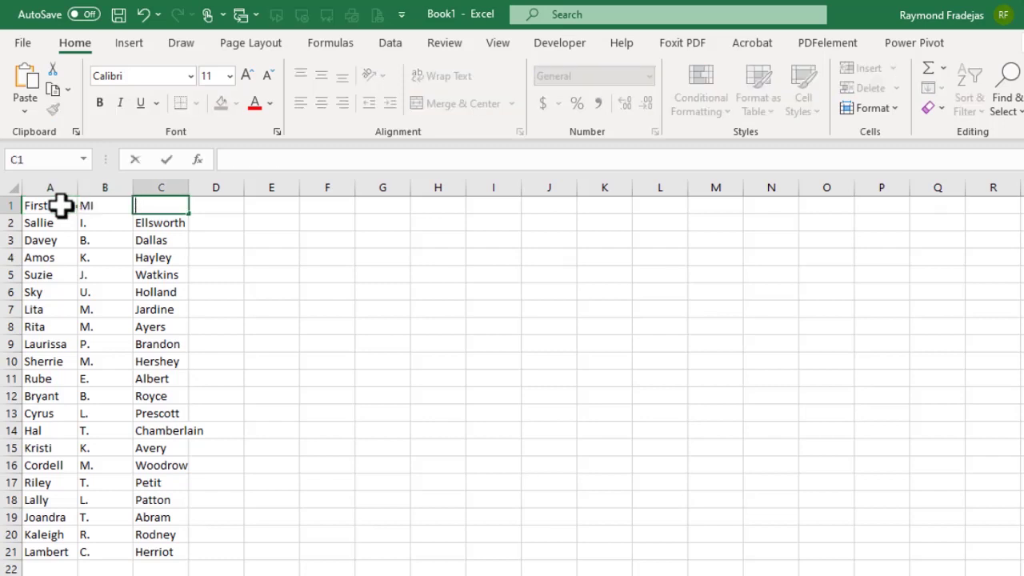
text(Last Name)
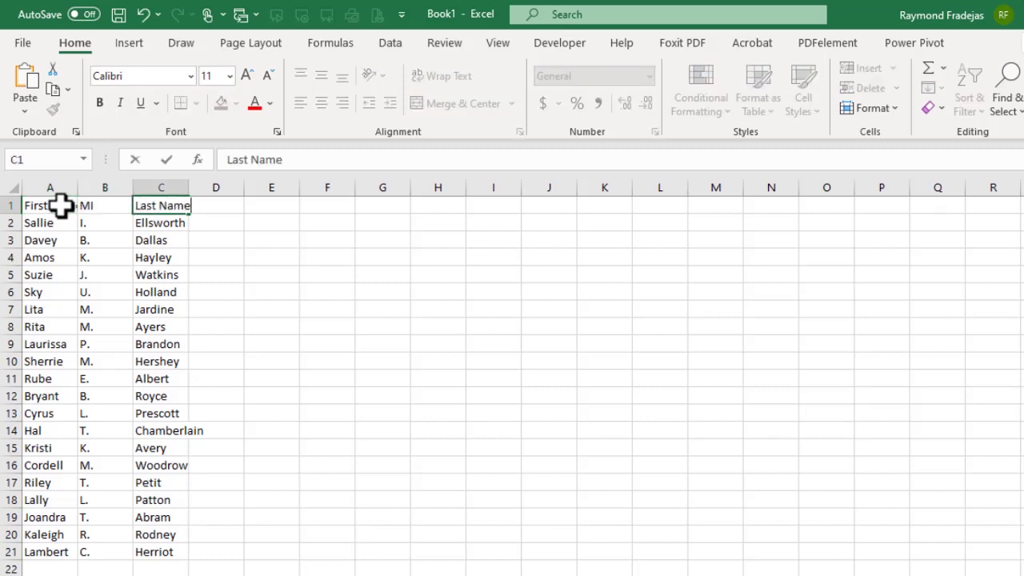
key(Tab)
text(Certif)
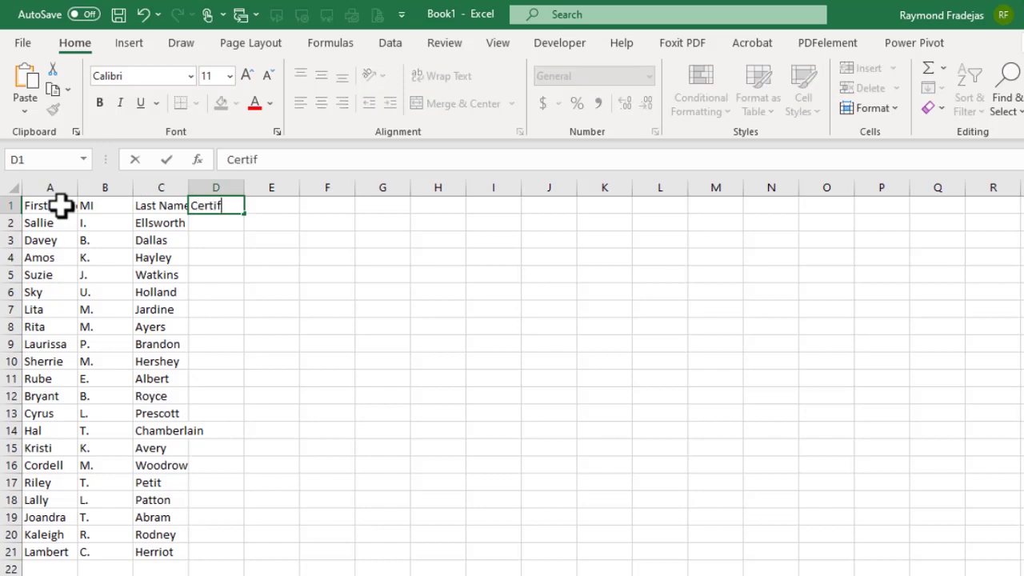
text(icate No.)
key(Return)
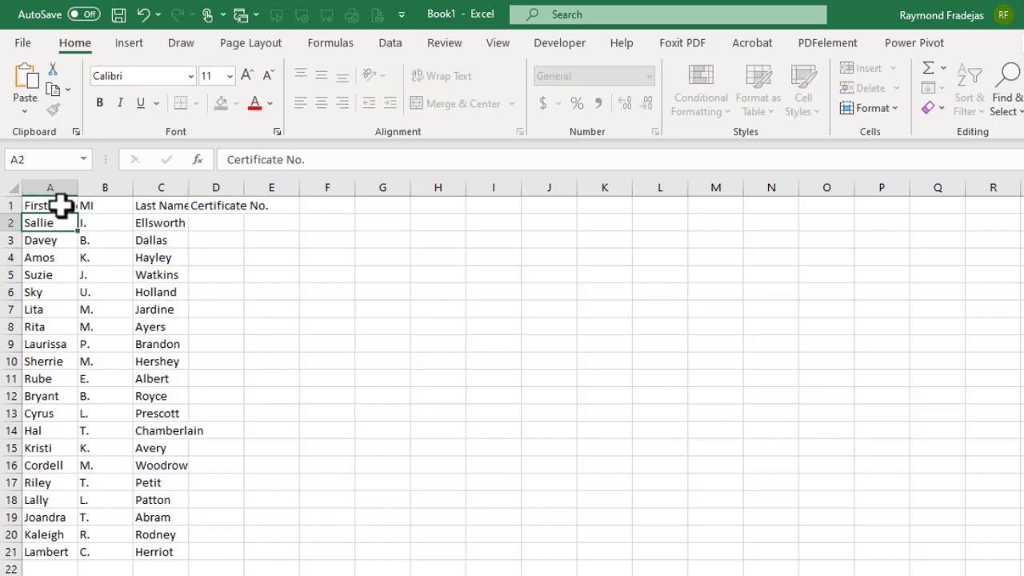
double_click(189, 187)
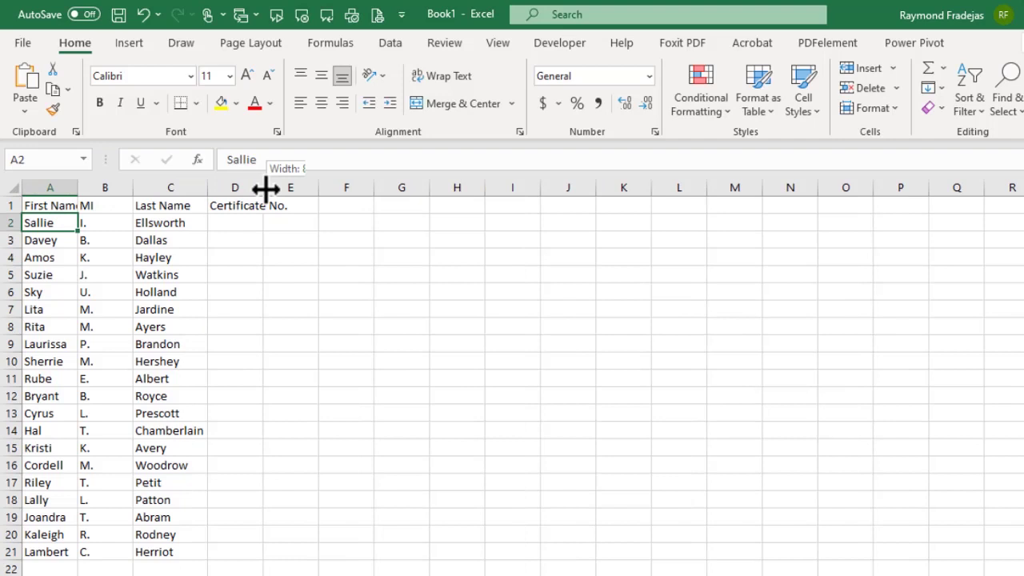
double_click(264, 187)
Step: Fill Certificate No. from CC - 2021-01 in D2 down to CC - 2021-20 in D21
click(267, 229)
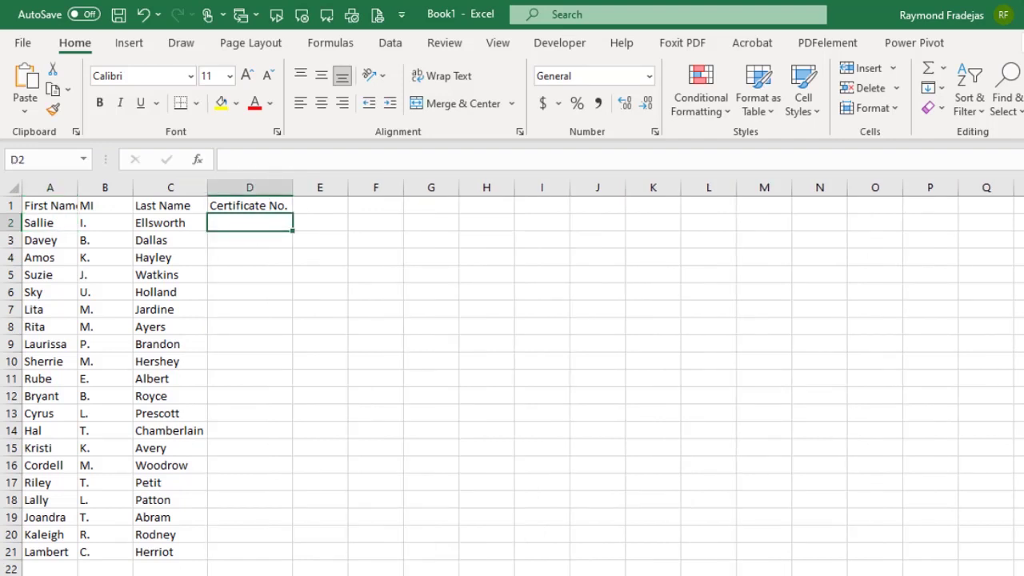
text(CC-)
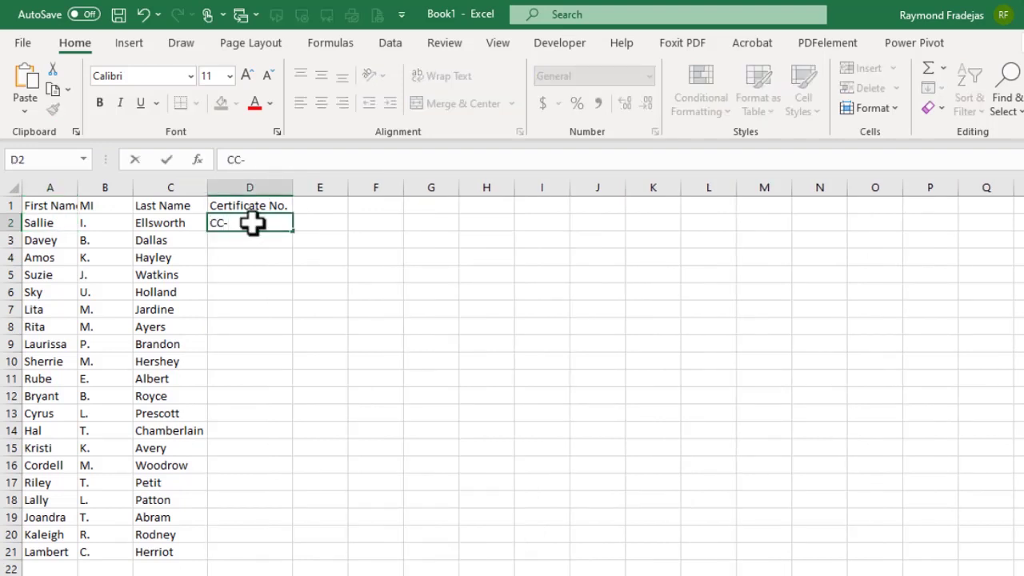
key(BackSpace)
text(- 2021)
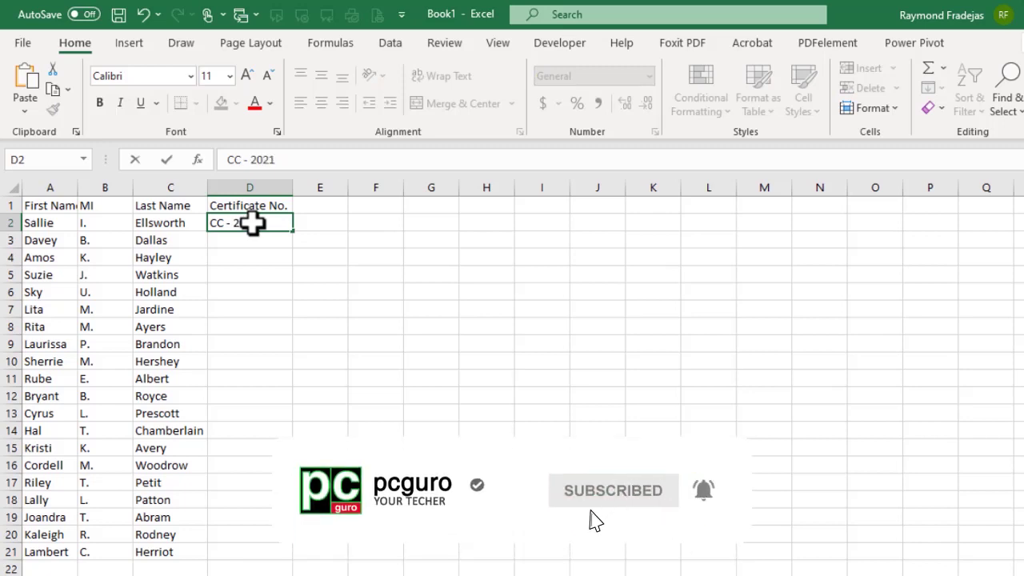
text(-01)
key(Return)
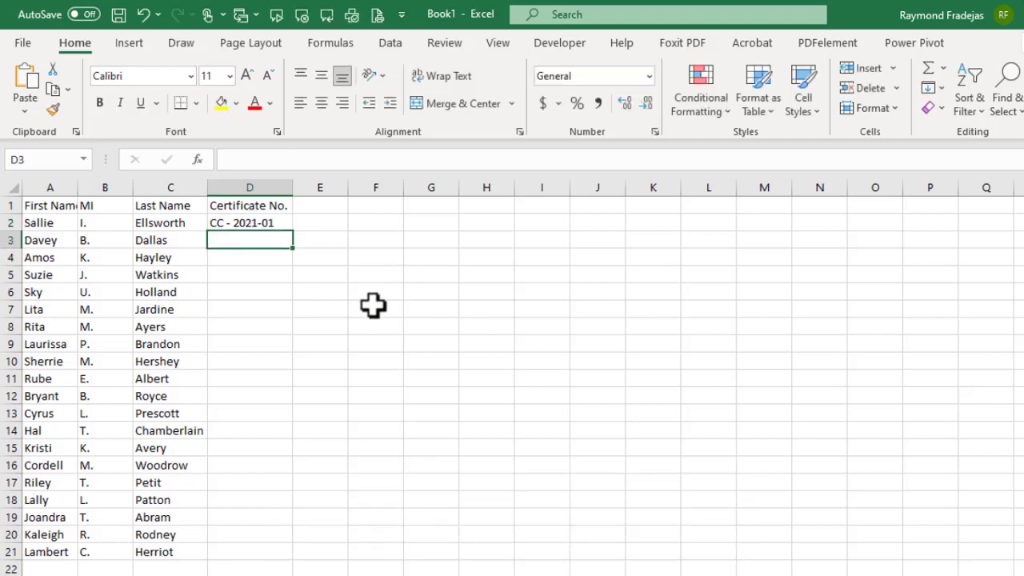
click(253, 225)
drag(296, 233, 284, 560)
click(376, 373)
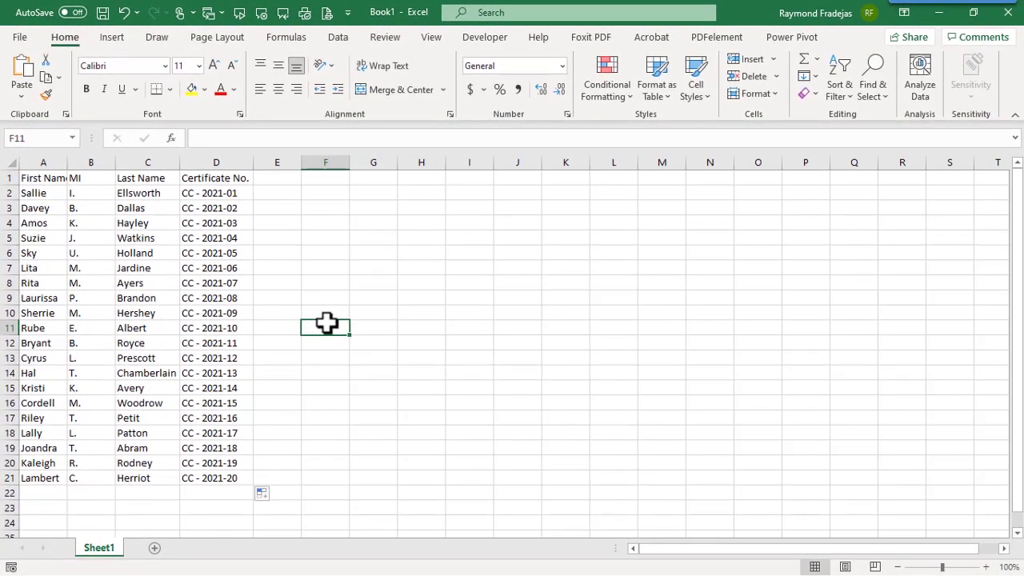
Step: Export the sheet as CSV (Comma delimited) with the file name Automation_cert
click(19, 36)
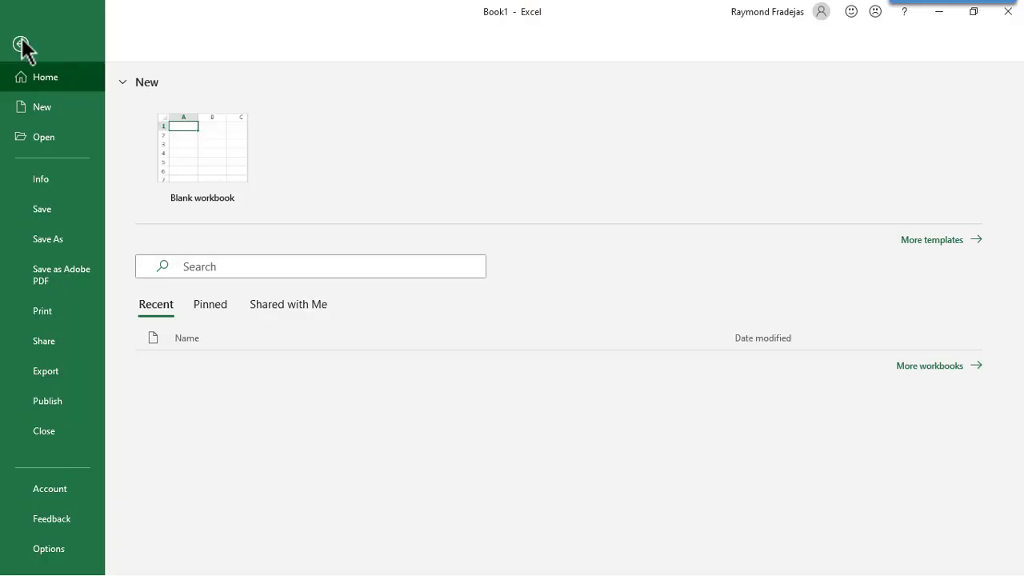
click(67, 370)
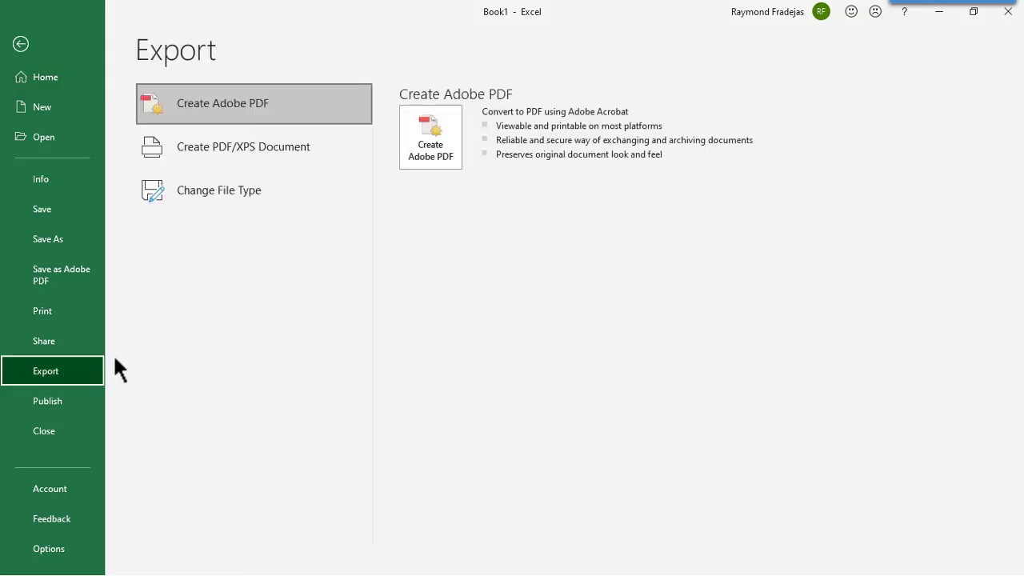
click(248, 196)
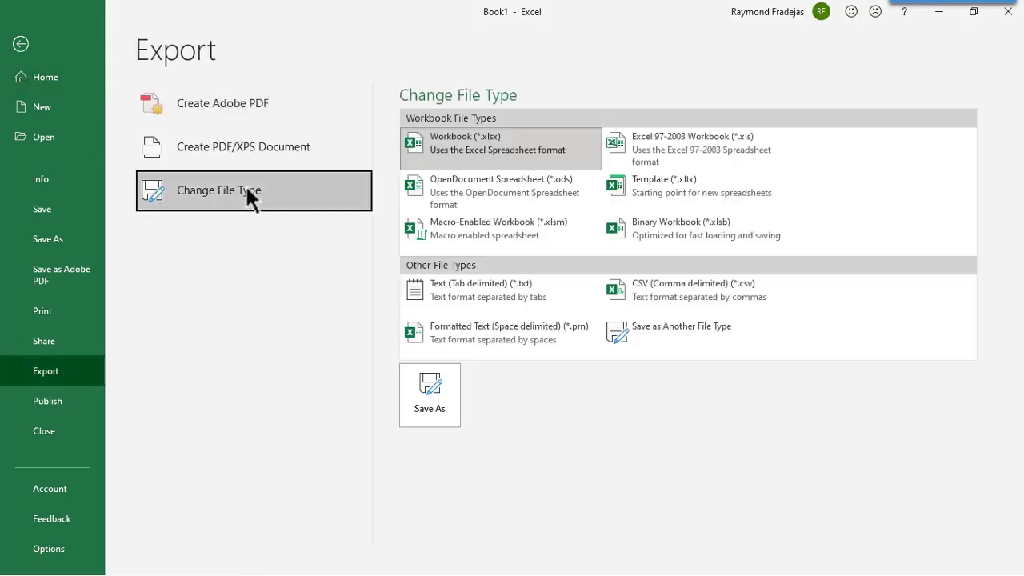
double_click(663, 292)
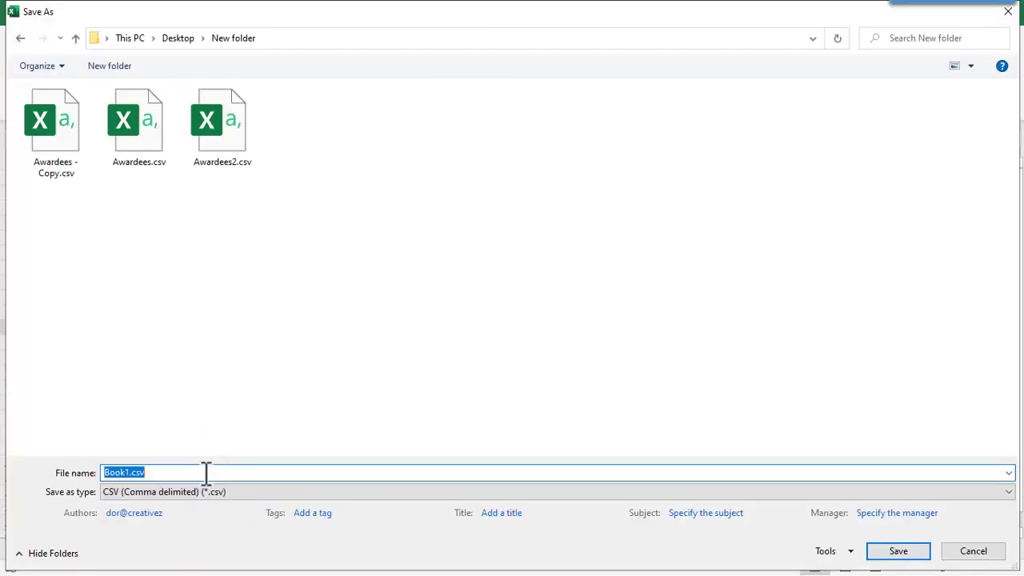
text(aU)
key(BackSpace)
key(BackSpace)
text(Automation)
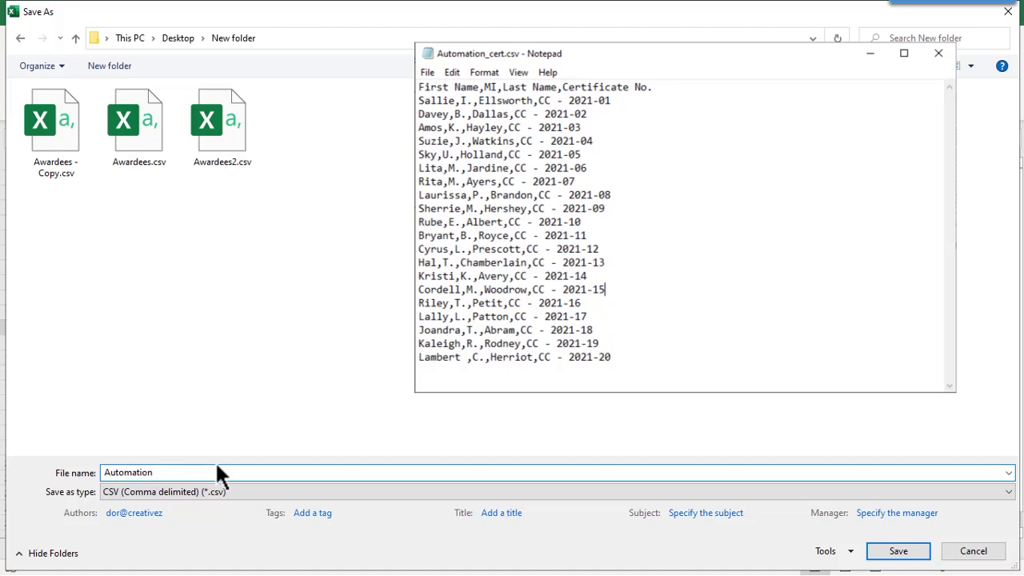
text(_cert)
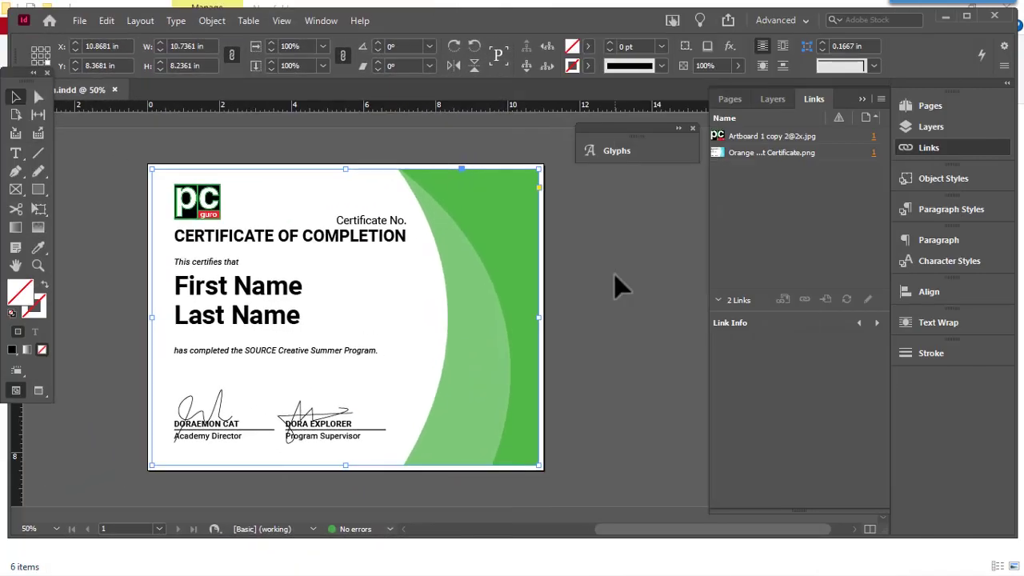
Step: Show the Data Merge panel from Window > Utilities
click(333, 22)
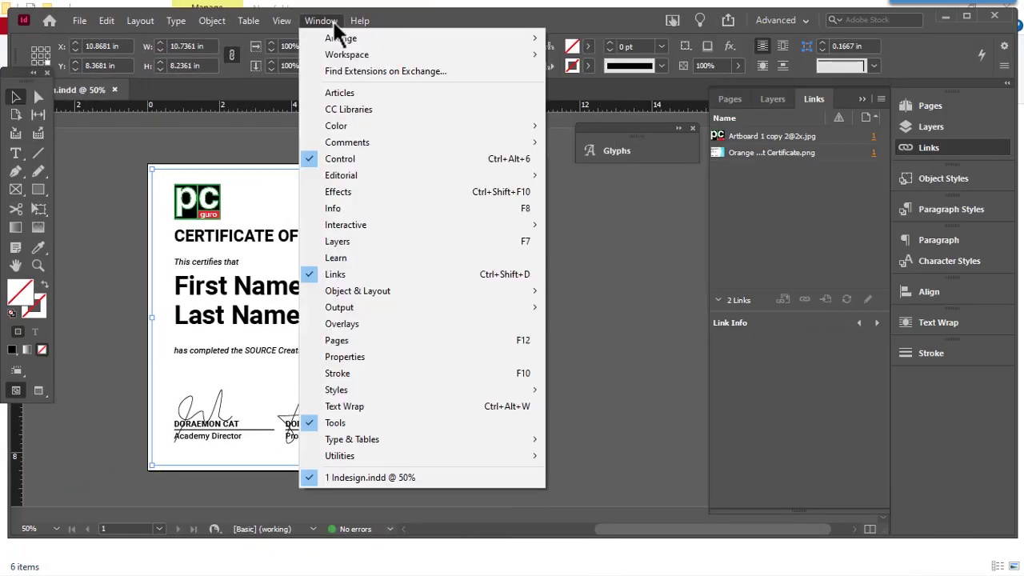
mouse_move(440, 454)
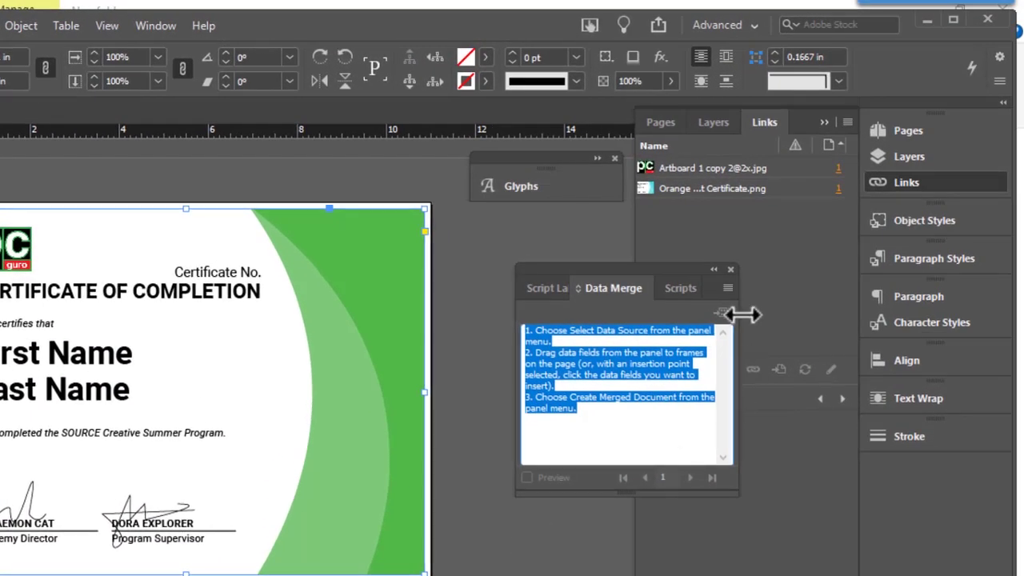
Step: Select Automation_cert.csv as the Data Merge data source
click(742, 273)
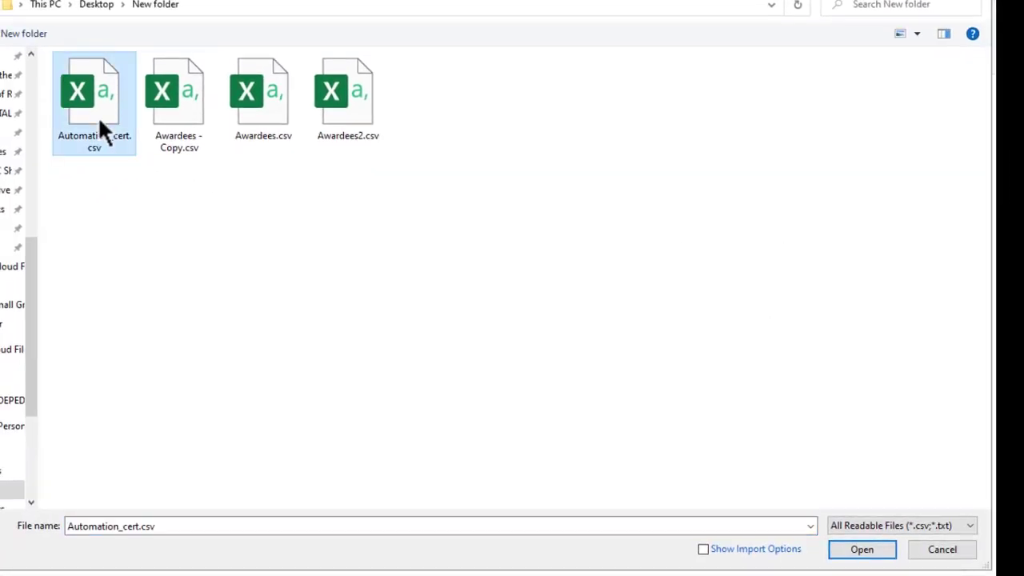
click(842, 552)
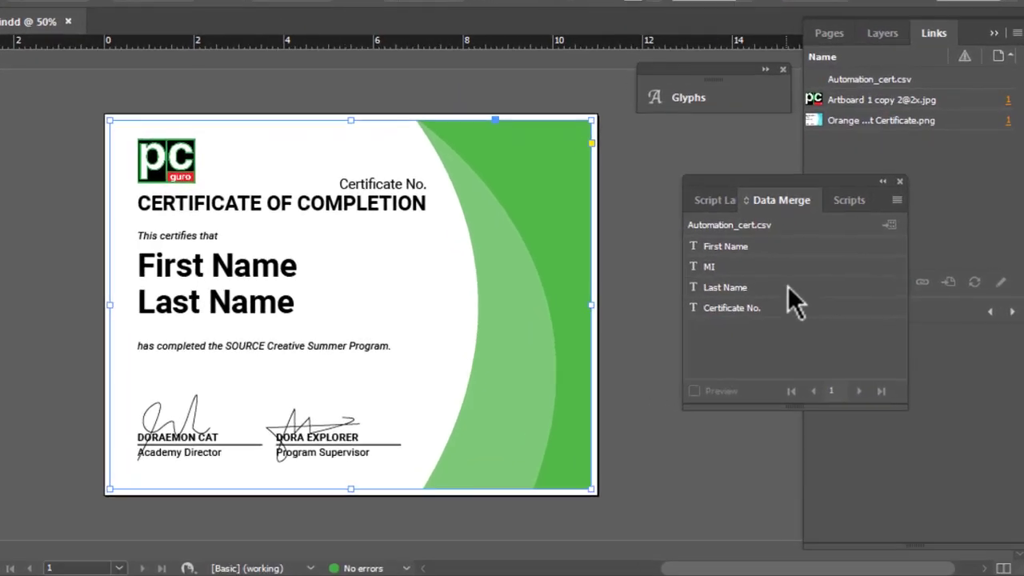
Step: Replace the first name placeholder text with the <<First Name>> merge field
drag(750, 248, 301, 258)
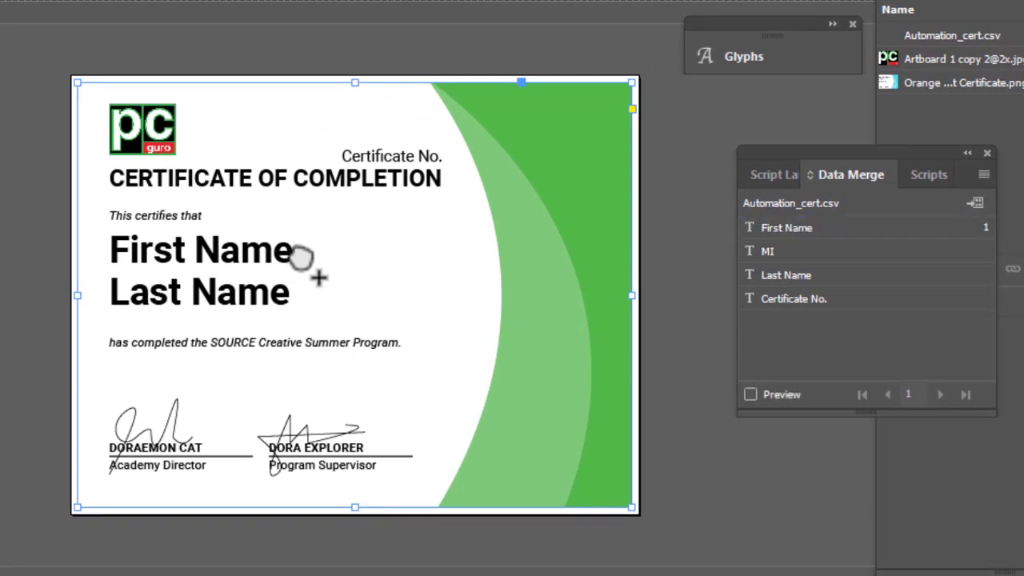
click(295, 260)
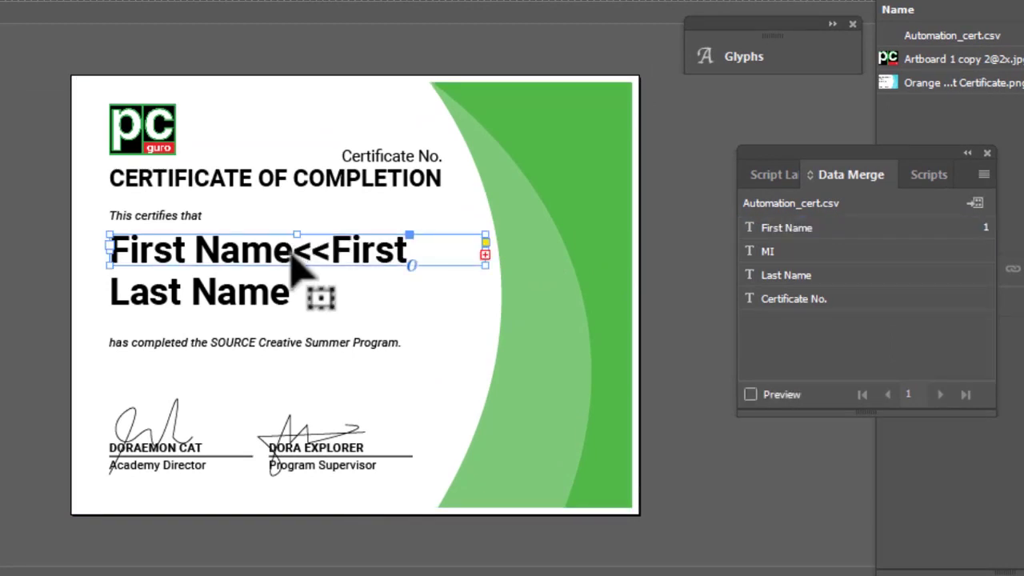
double_click(295, 255)
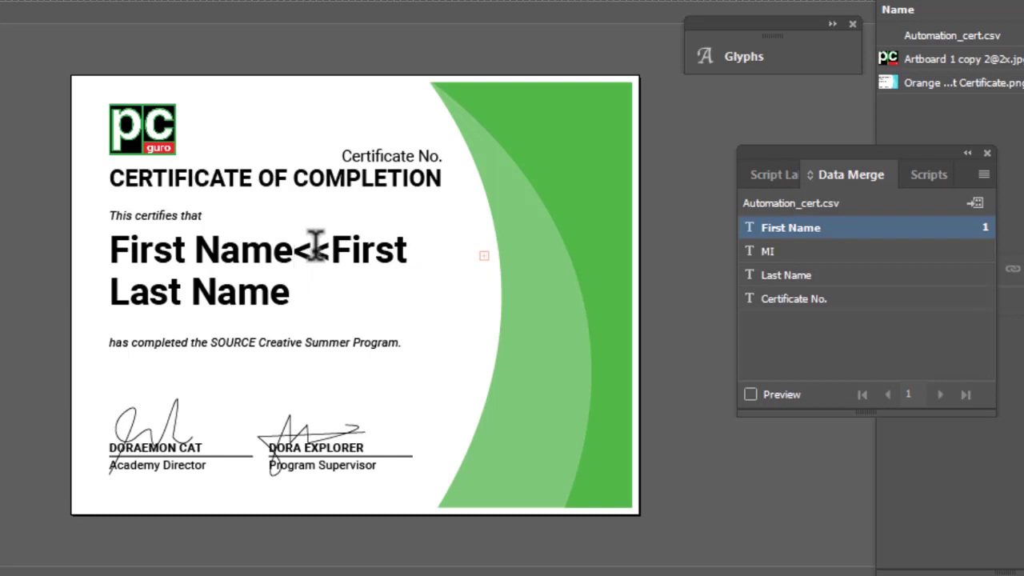
key(BackSpace)
key(BackSpace)
key(BackSpace)
key(BackSpace)
key(BackSpace)
key(BackSpace)
key(BackSpace)
key(BackSpace)
key(BackSpace)
key(BackSpace)
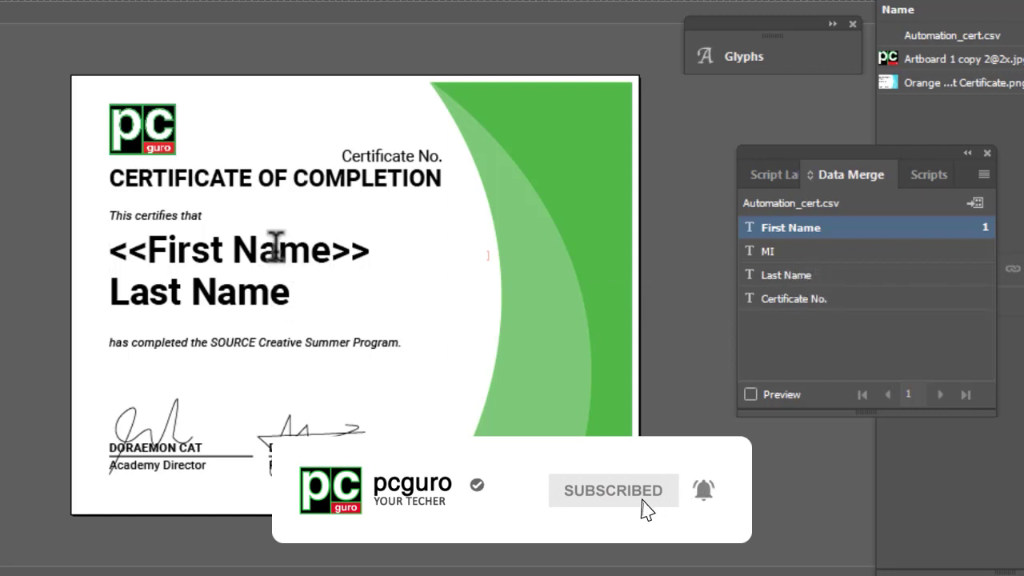
key(Escape)
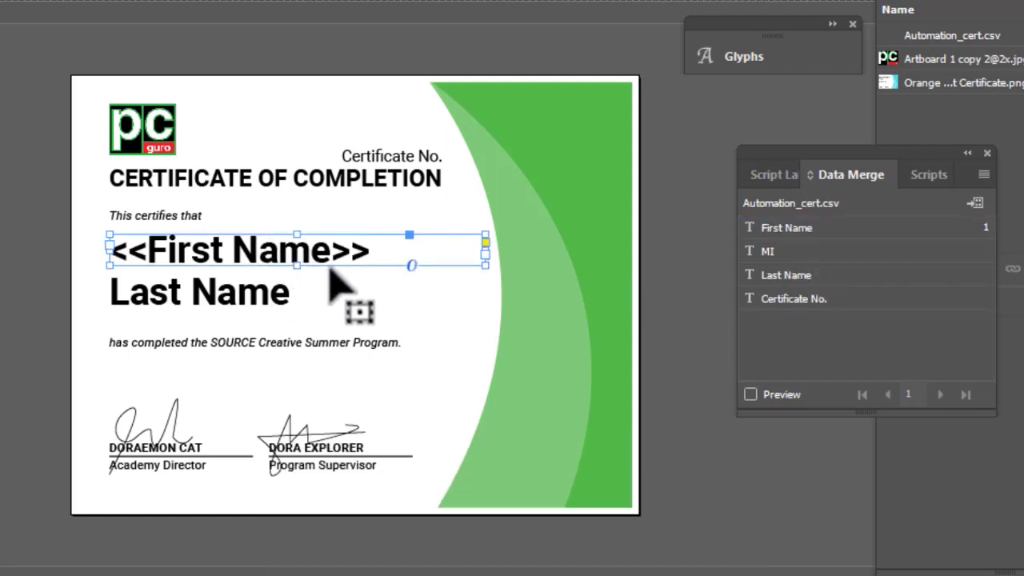
click(32, 275)
Step: Replace the last name text with the <<Last Name>> field and widen its frame
click(297, 305)
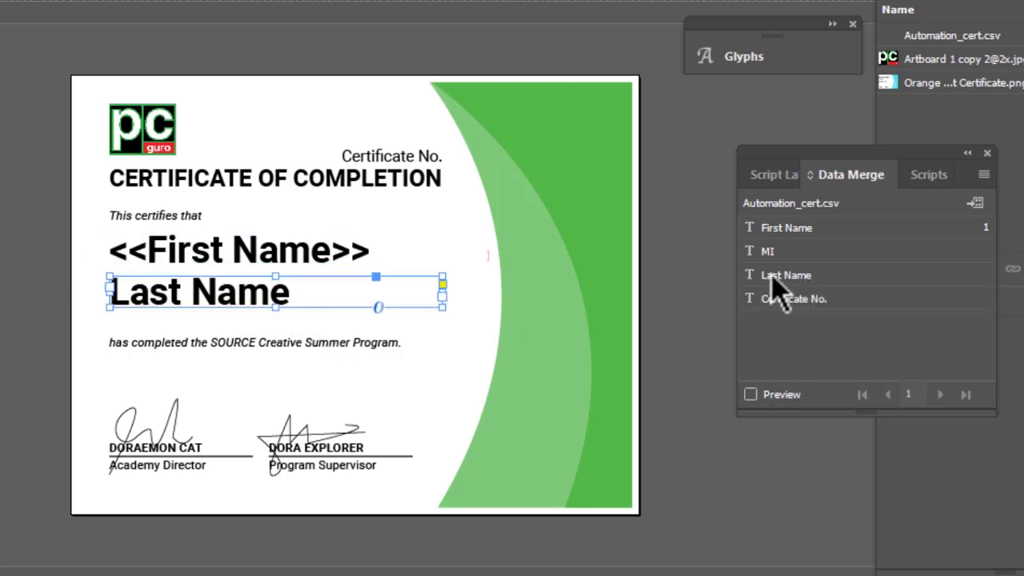
drag(780, 280, 313, 304)
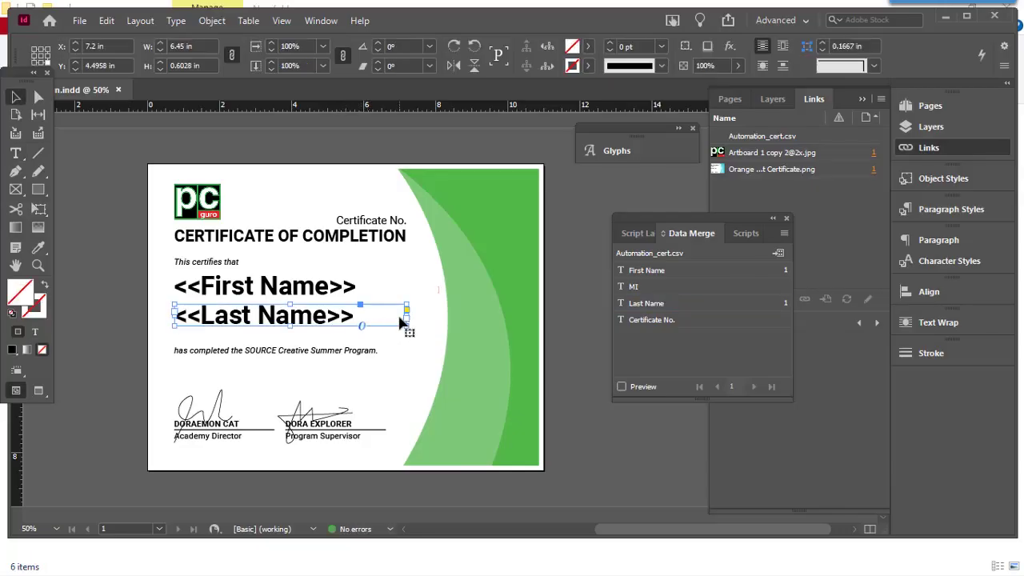
drag(407, 315, 441, 316)
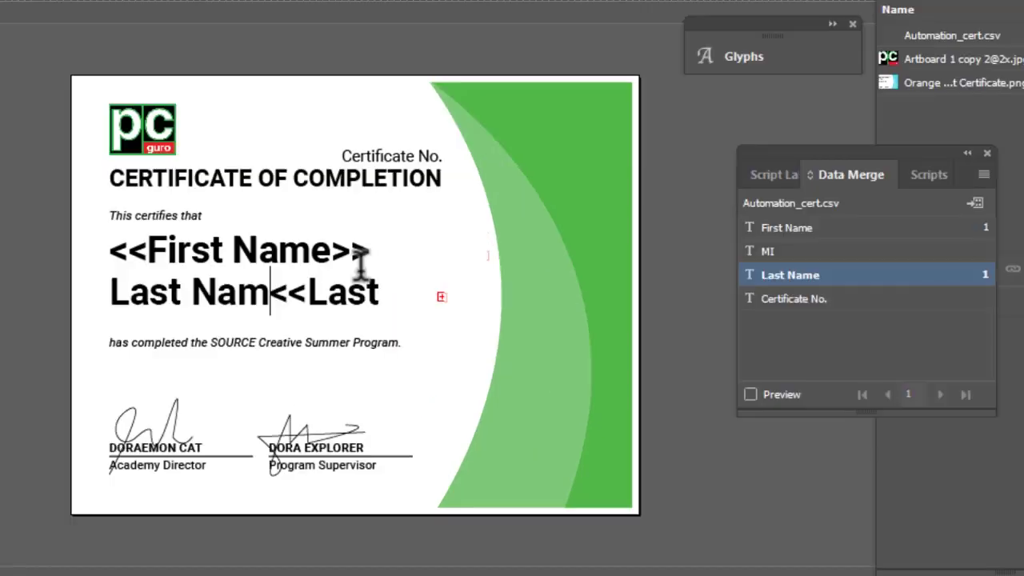
key(BackSpace)
key(BackSpace)
key(BackSpace)
key(BackSpace)
key(BackSpace)
key(BackSpace)
key(BackSpace)
key(BackSpace)
key(Escape)
click(411, 260)
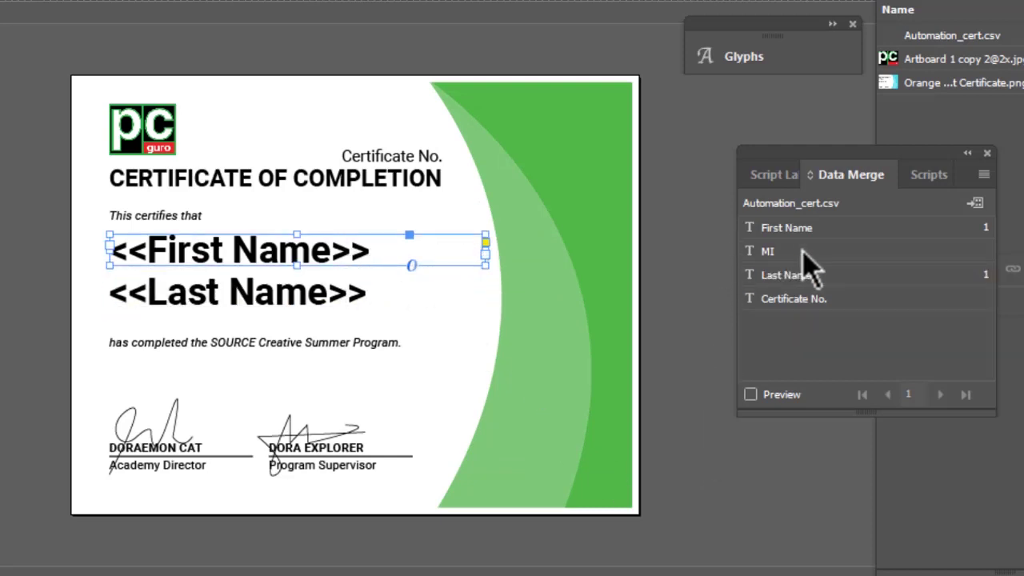
Step: Put the <<Certificate No.>> field in the number line, removing the old label and narrowing the frame
drag(811, 302, 439, 162)
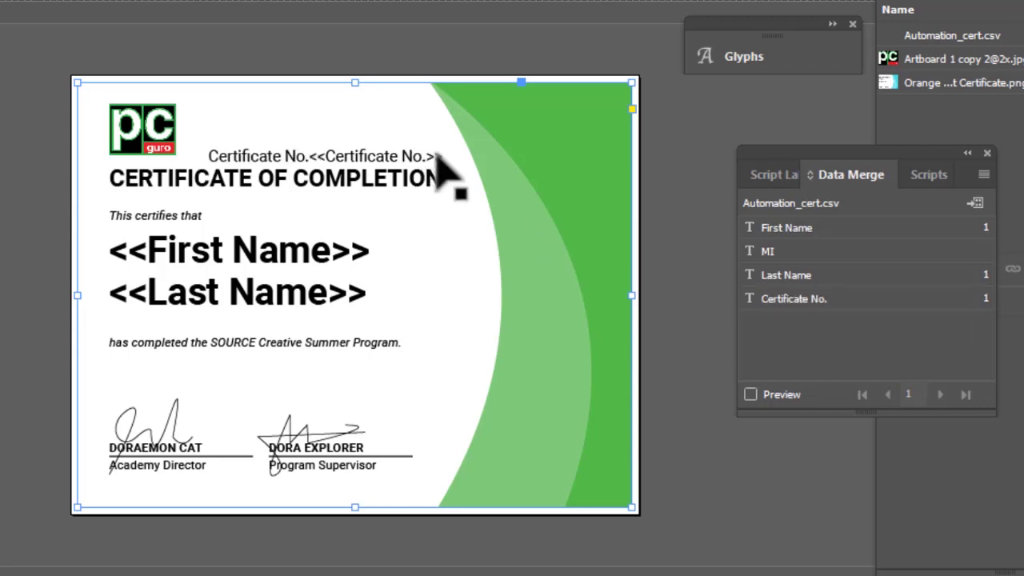
click(311, 155)
key(BackSpace)
key(BackSpace)
key(BackSpace)
key(BackSpace)
key(BackSpace)
key(BackSpace)
key(BackSpace)
key(BackSpace)
key(BackSpace)
key(BackSpace)
key(BackSpace)
key(BackSpace)
key(BackSpace)
key(BackSpace)
key(BackSpace)
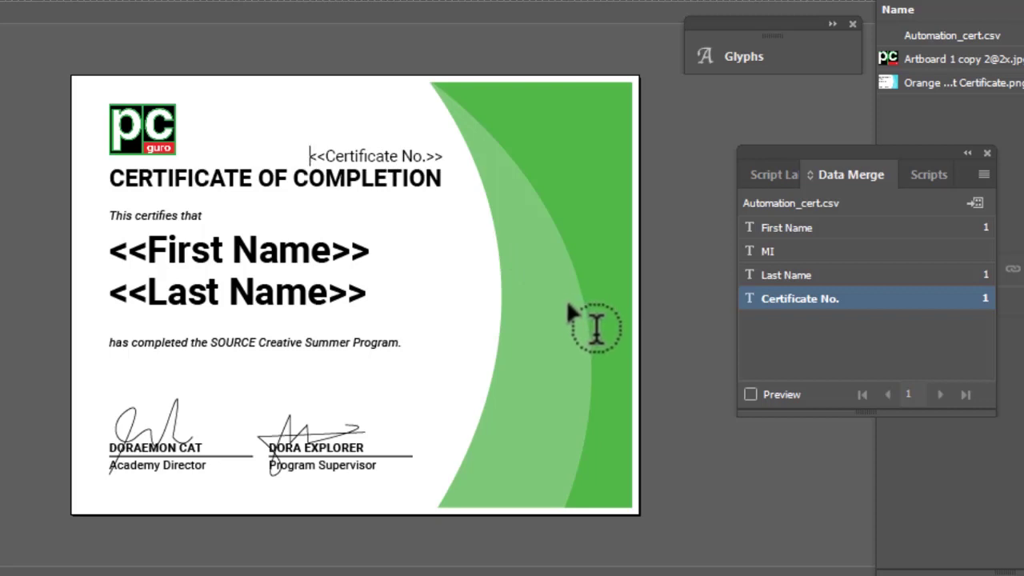
key(Escape)
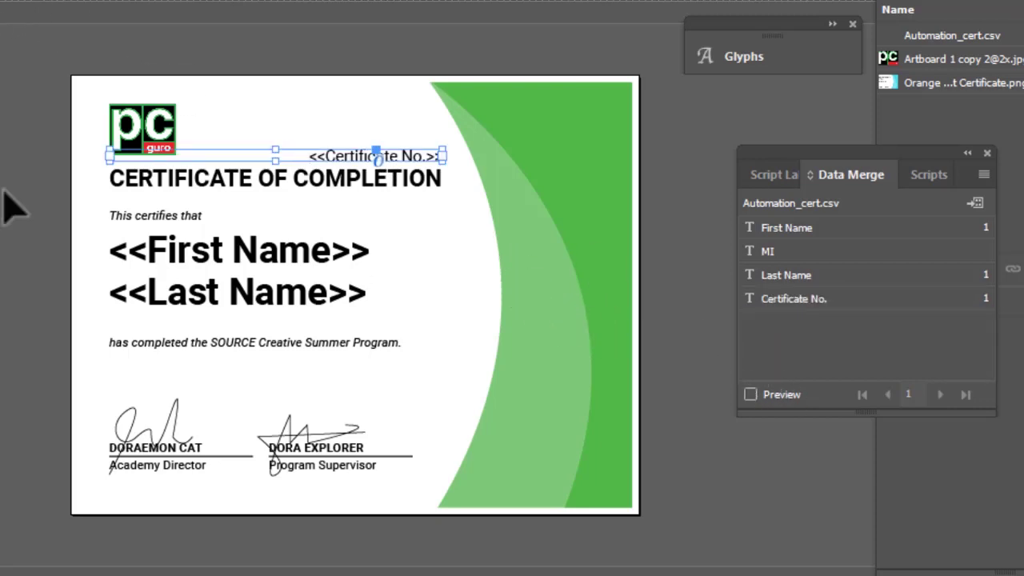
drag(109, 160, 236, 166)
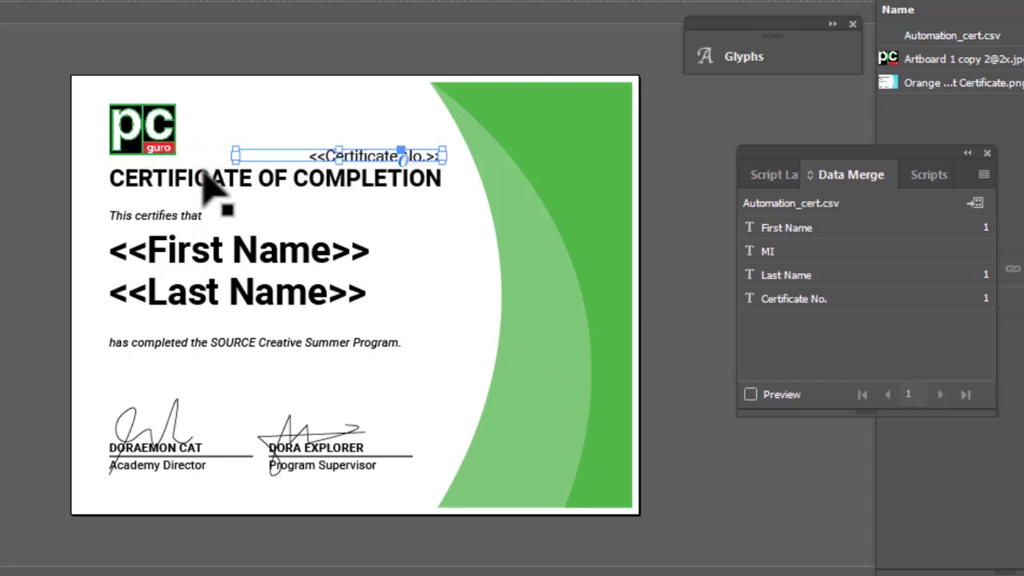
click(668, 454)
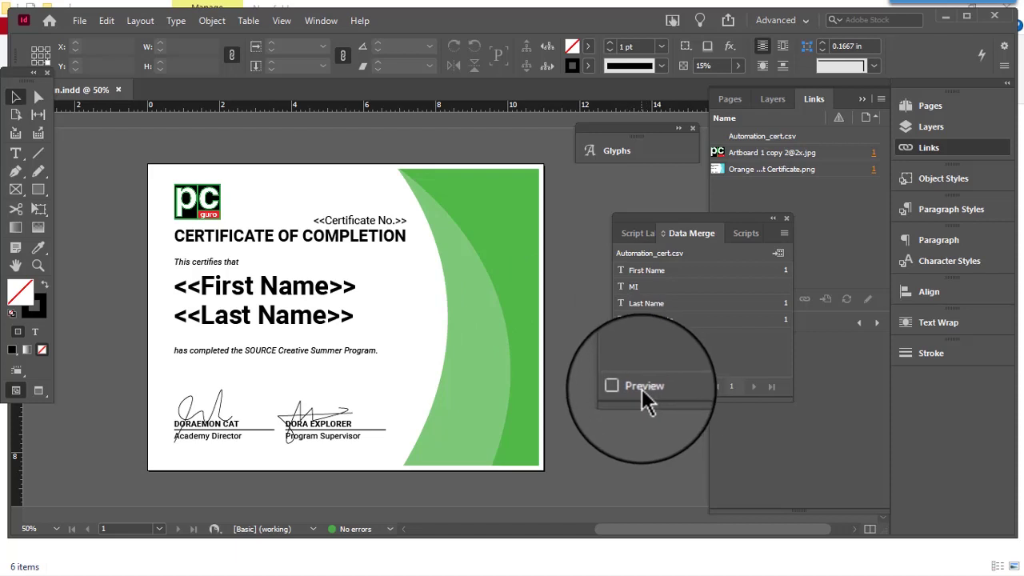
Step: Preview the certificate with the first record, then bring up Create Merged Document
click(642, 392)
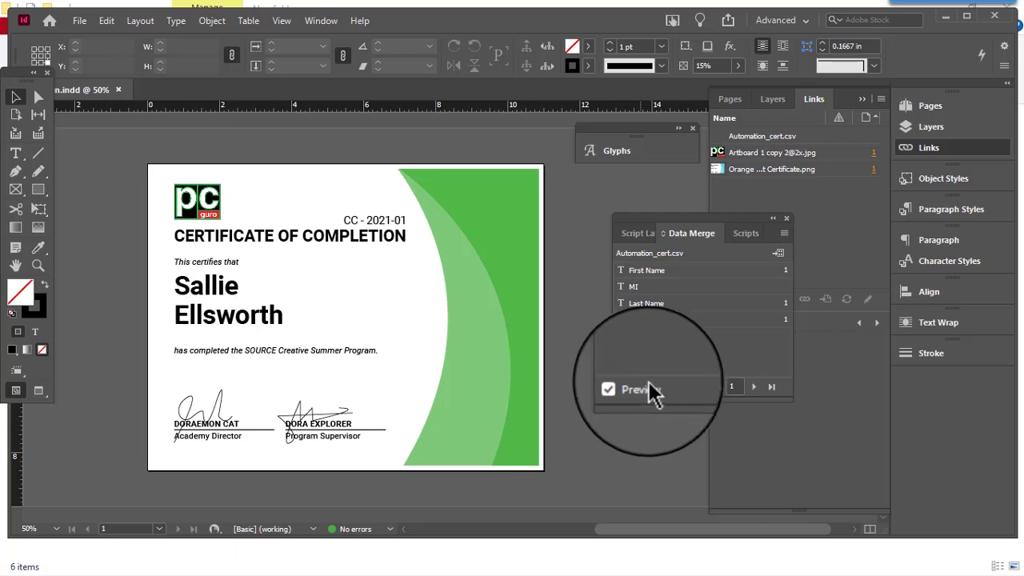
click(776, 256)
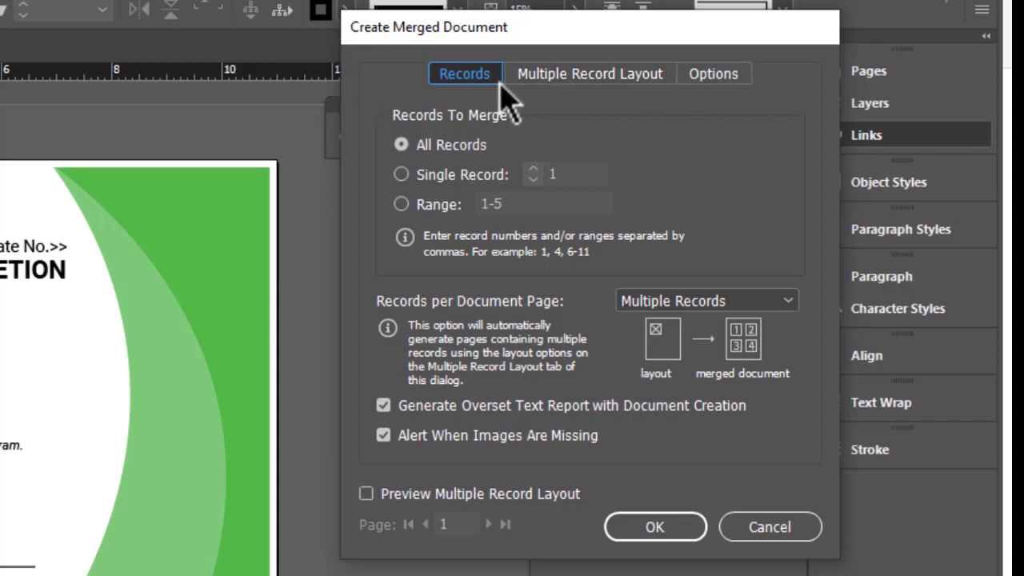
Step: Limit the merge to records 1-5, keeping Multiple Records per document page
click(496, 179)
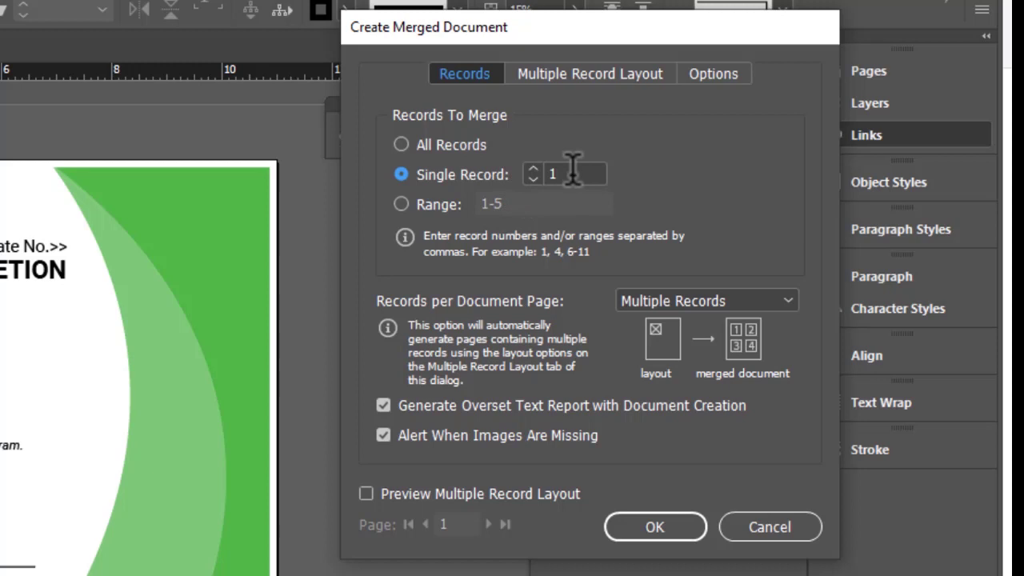
click(428, 205)
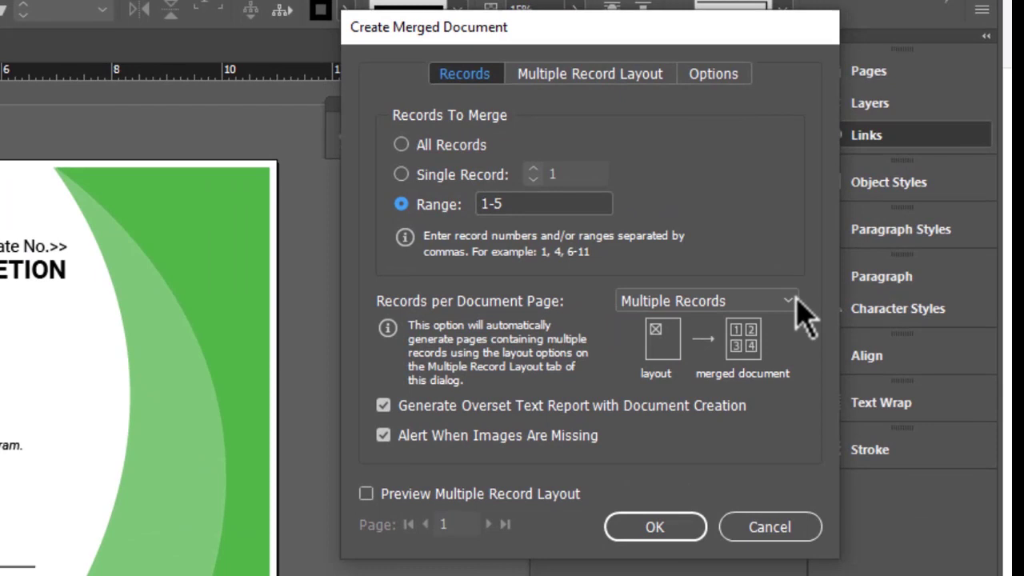
click(788, 302)
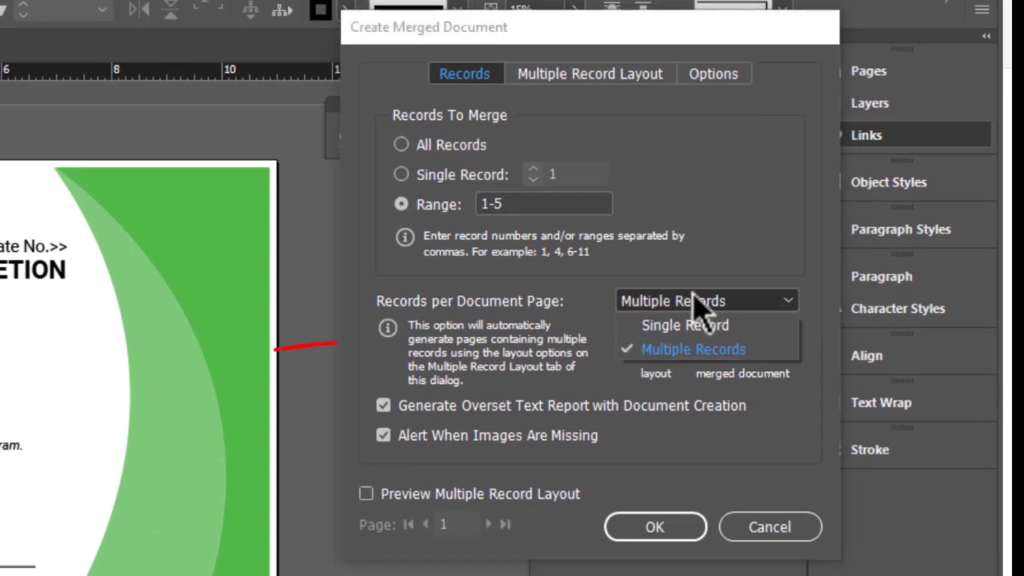
click(780, 303)
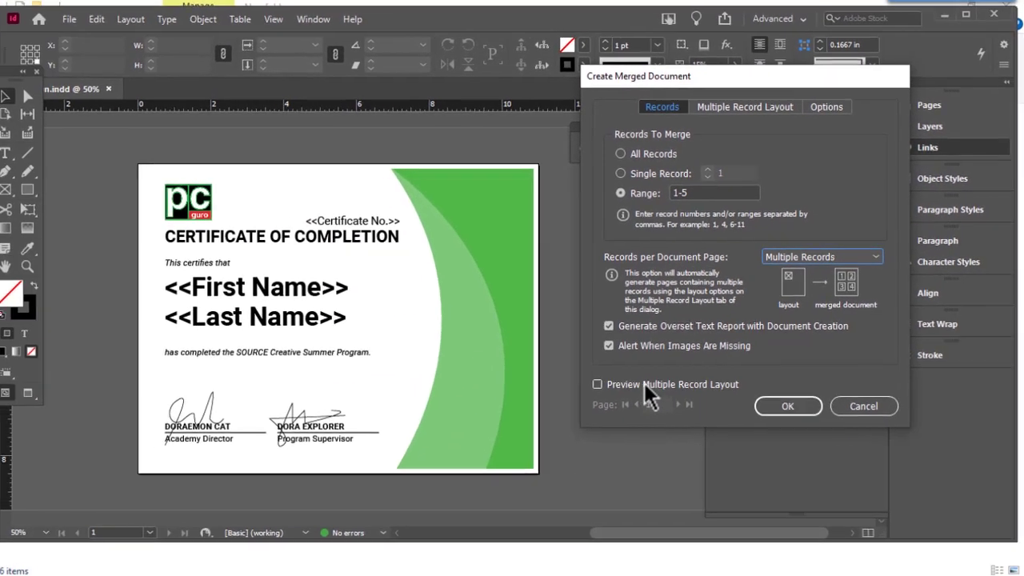
Step: Page through the merge preview and review the Multiple Record Layout: 0.125 in margins, 0 in spacing
click(602, 382)
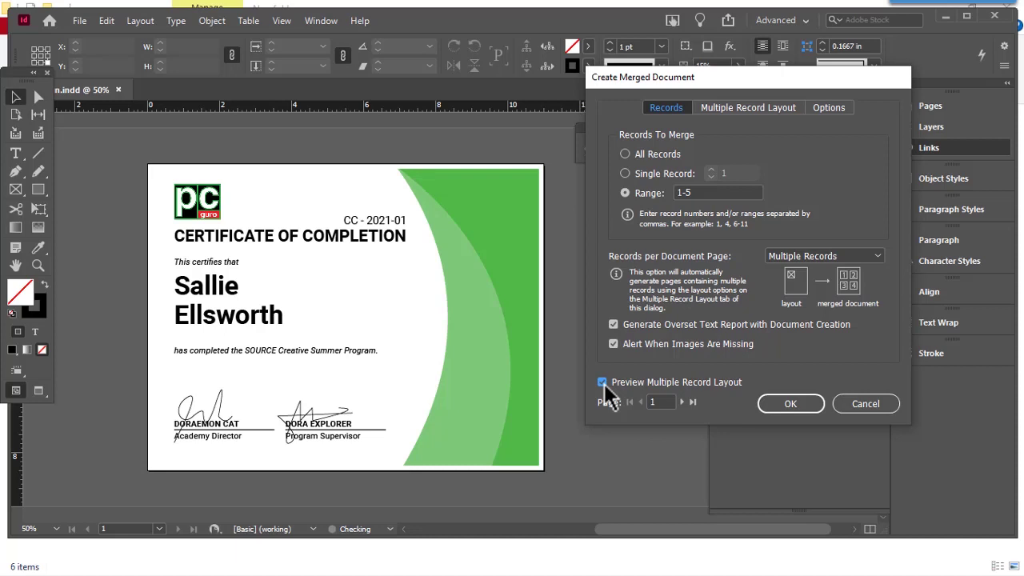
click(682, 402)
click(683, 402)
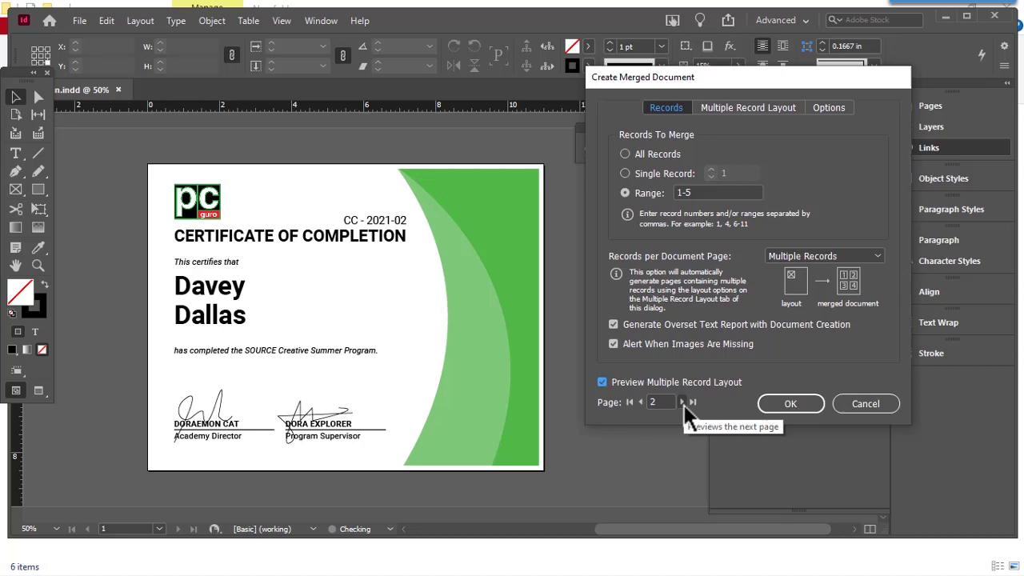
click(743, 109)
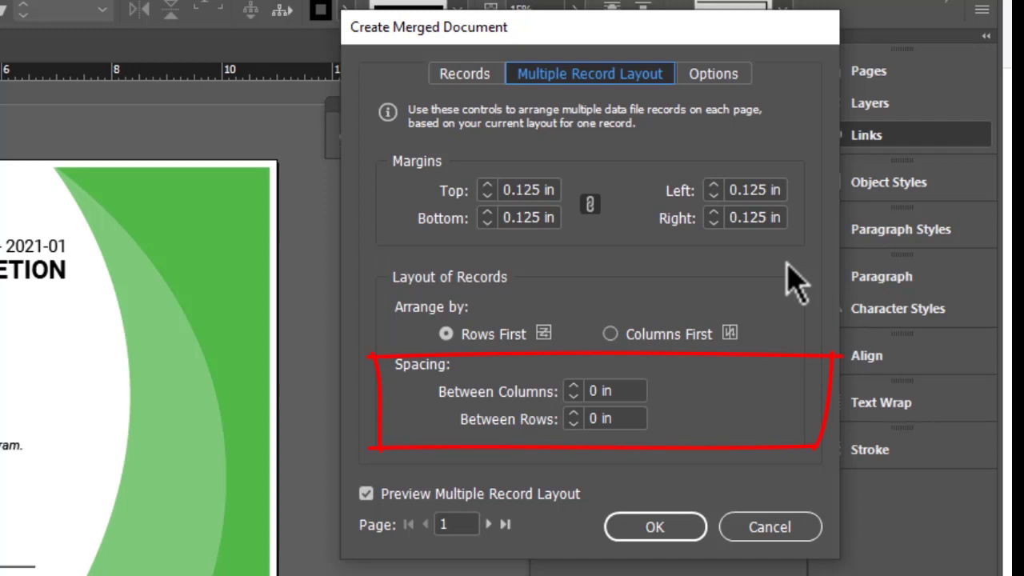
Step: Check the merge Options, switch to All Records and create the merged document
click(721, 75)
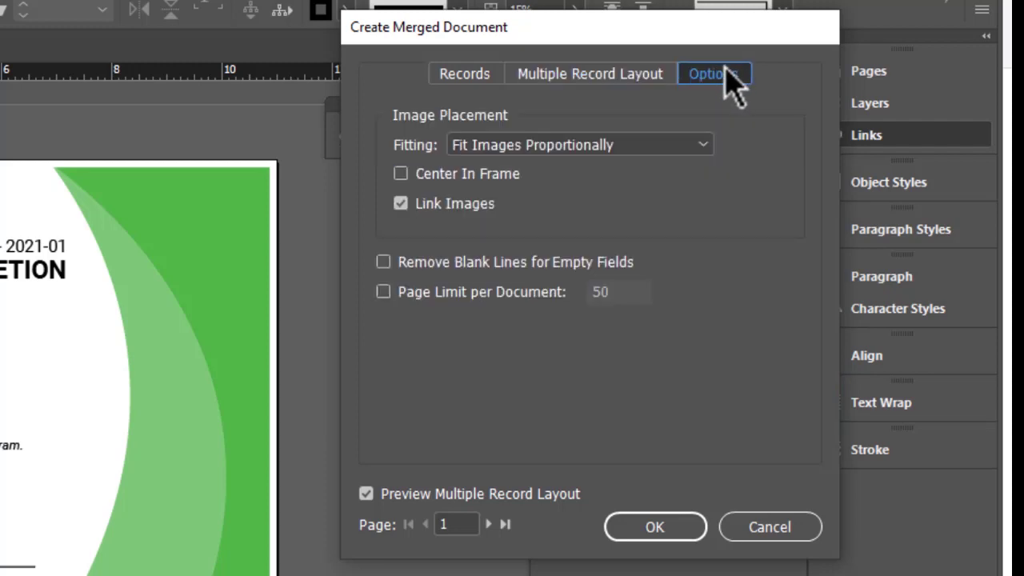
click(466, 79)
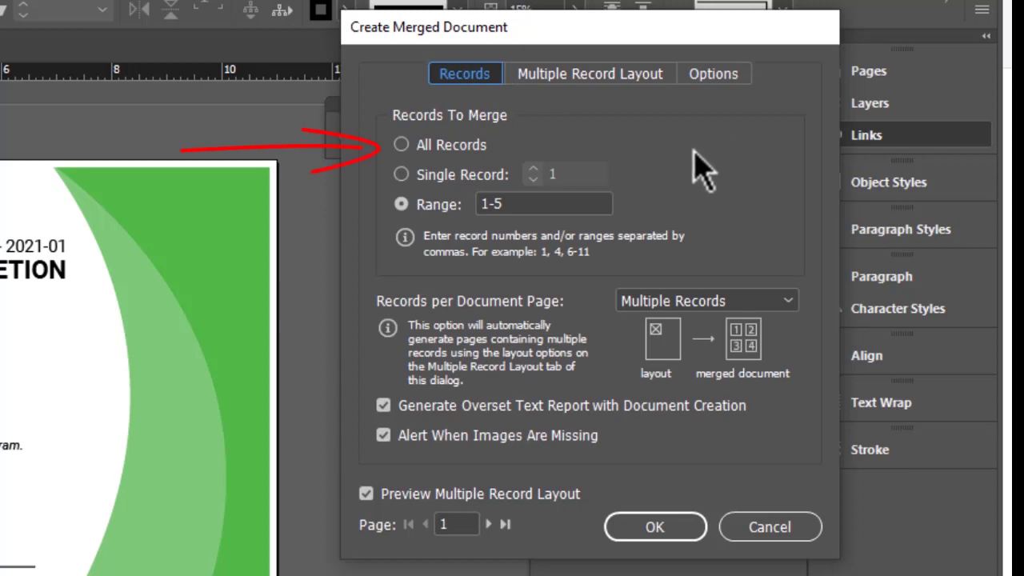
click(458, 150)
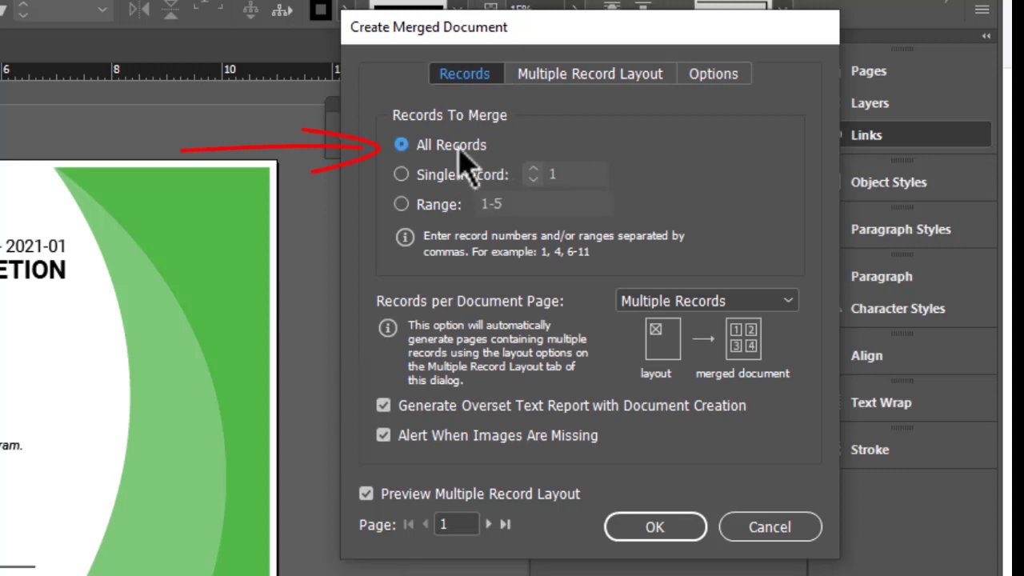
click(678, 527)
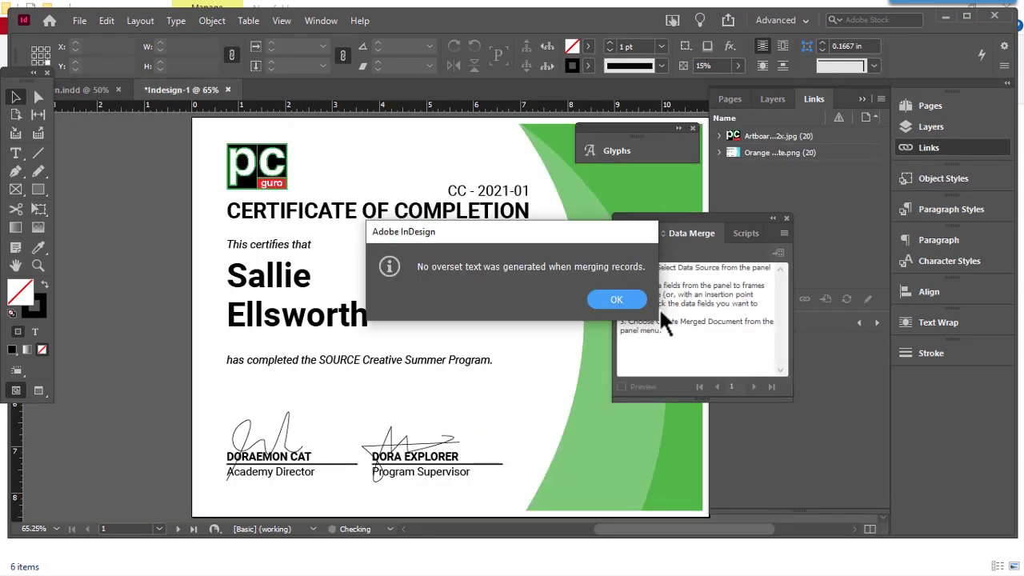
Step: Dismiss the no-overset-text notice and browse the merged certificates on pages 2 through 6
click(625, 302)
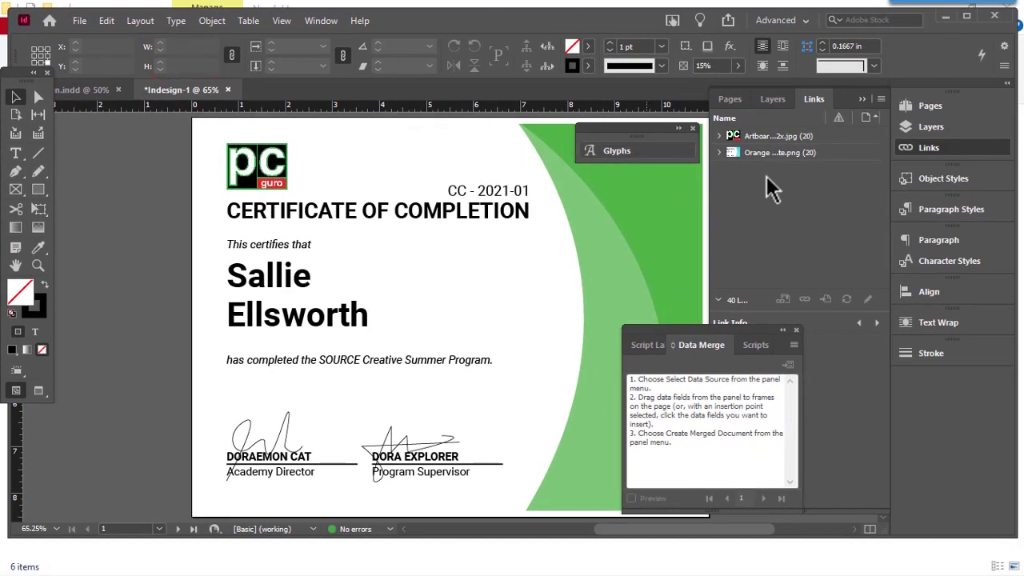
click(930, 110)
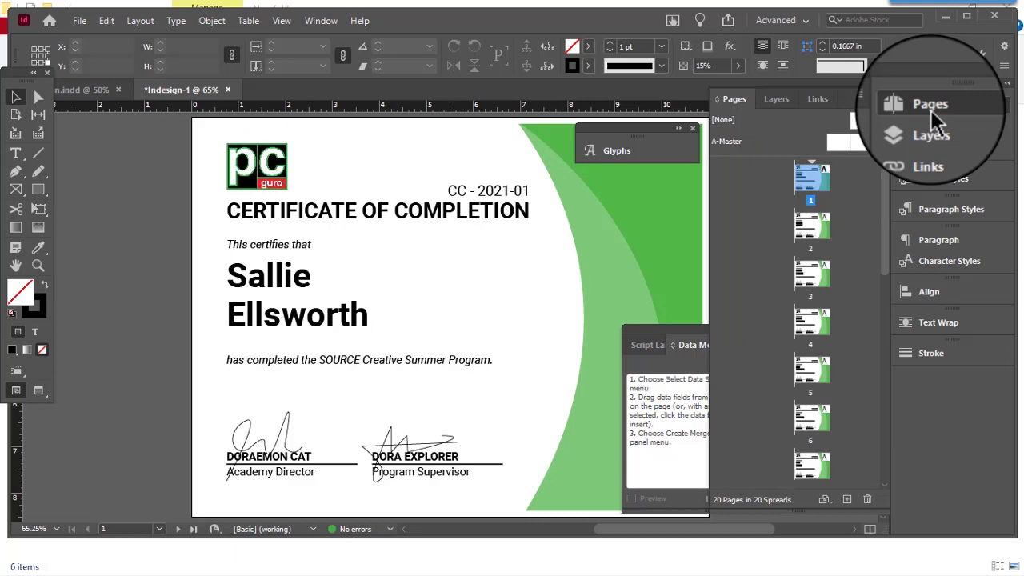
double_click(821, 230)
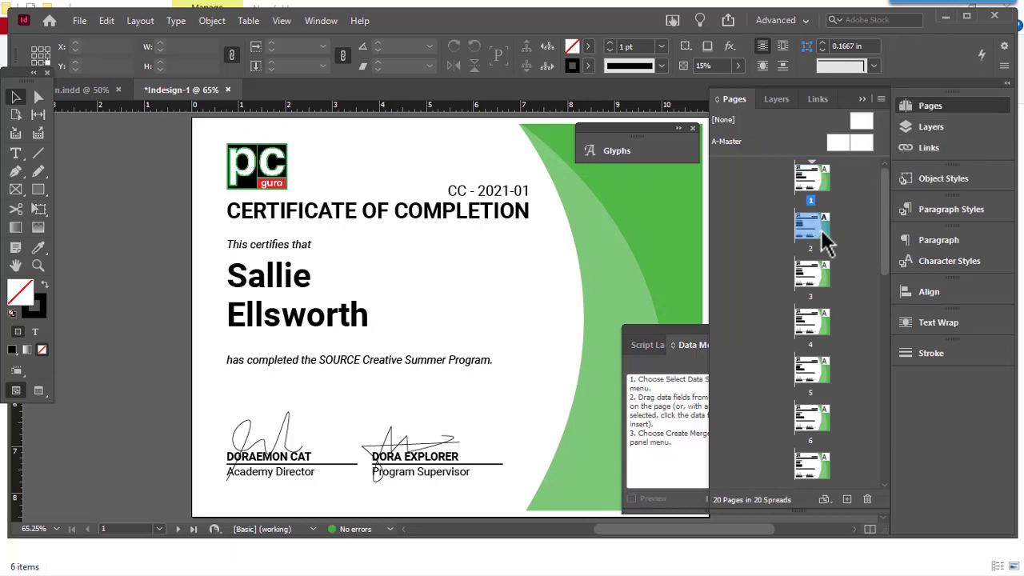
double_click(812, 278)
double_click(816, 324)
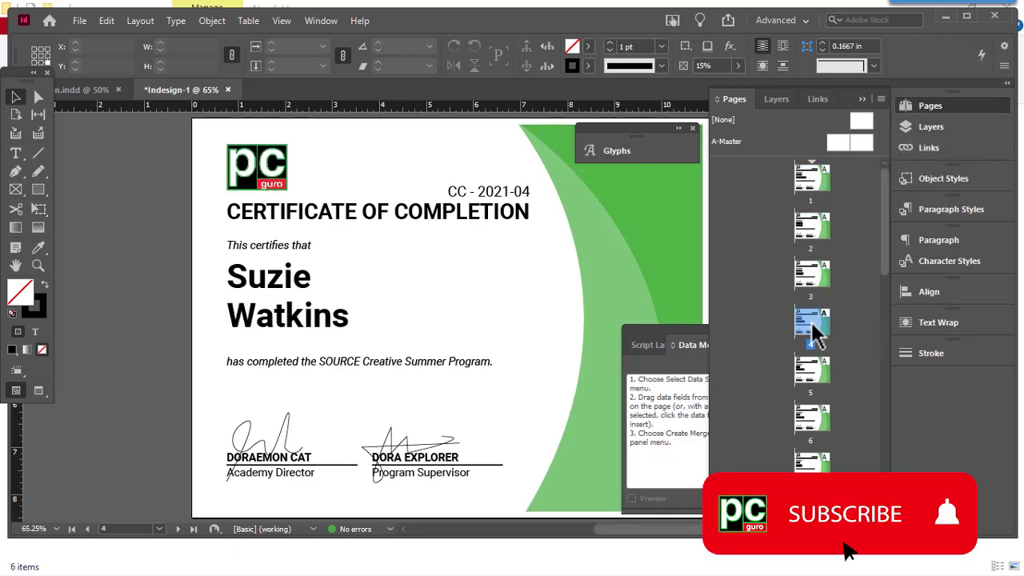
double_click(816, 375)
click(818, 422)
double_click(818, 422)
Step: Check the certificates on pages 7, 8 and 9, then return to page 1 (CC - 2021-01)
scroll(827, 377, down, 1)
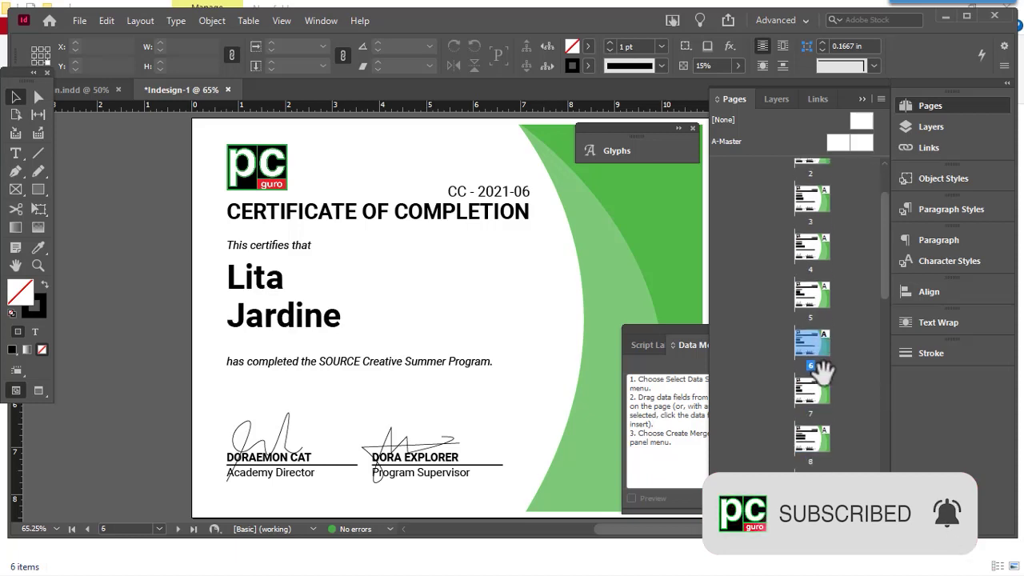
double_click(823, 394)
scroll(820, 388, down, 1)
double_click(819, 387)
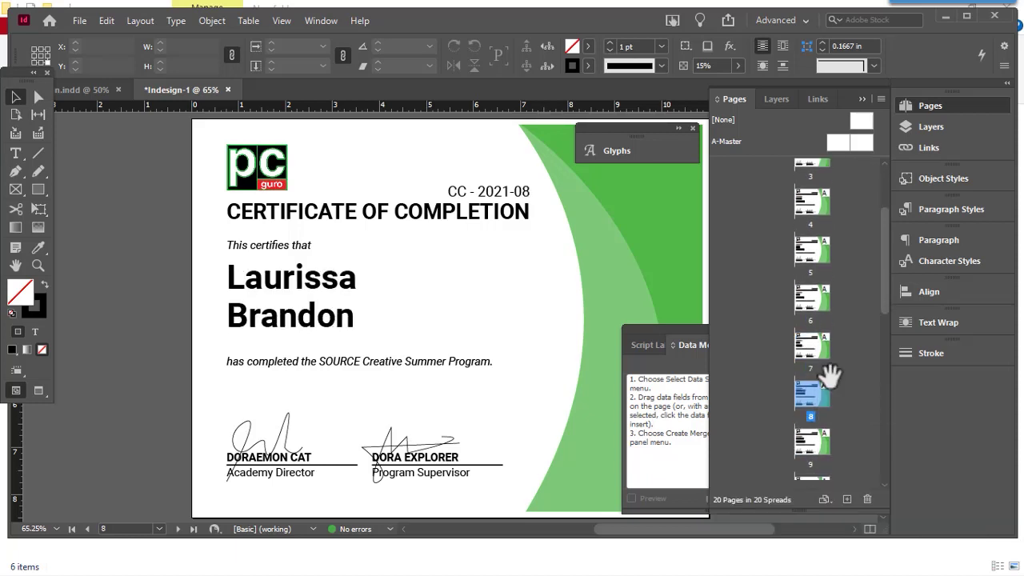
scroll(819, 387, down, 1)
click(818, 393)
double_click(817, 396)
scroll(812, 347, up, 3)
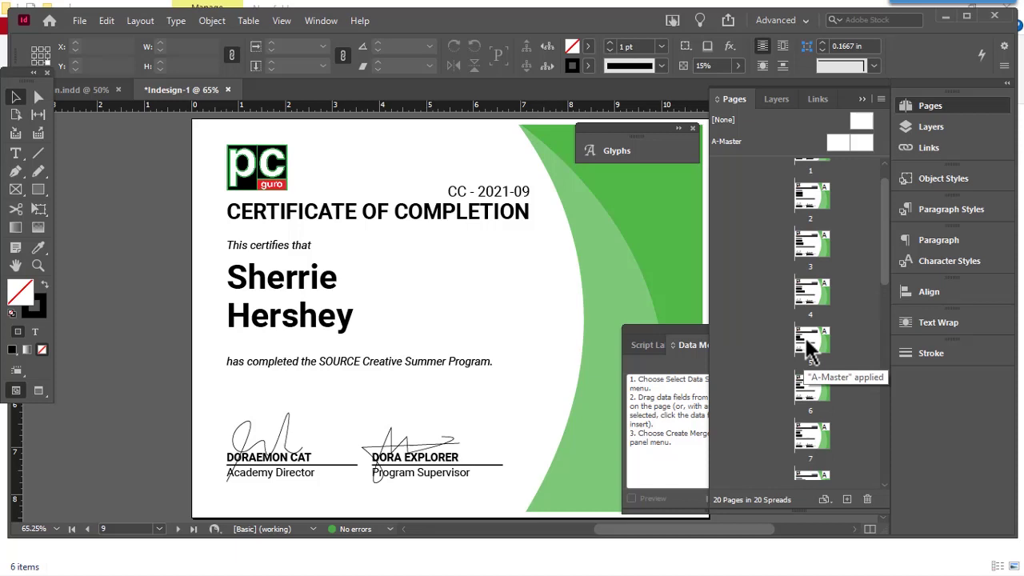
double_click(810, 184)
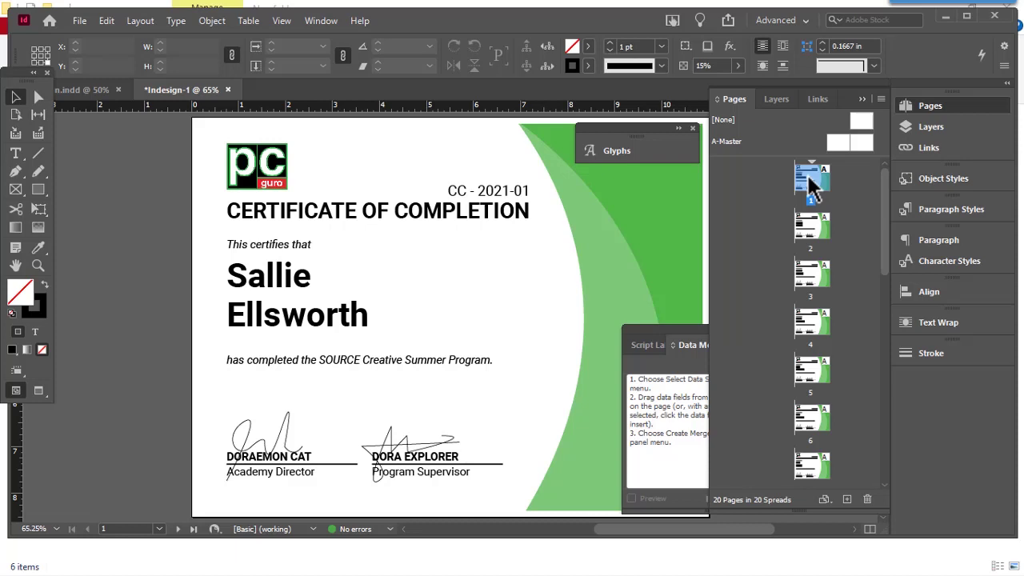
Step: Recheck pages 2–6, confirming numbers CC - 2021-02 through CC - 2021-06
double_click(815, 236)
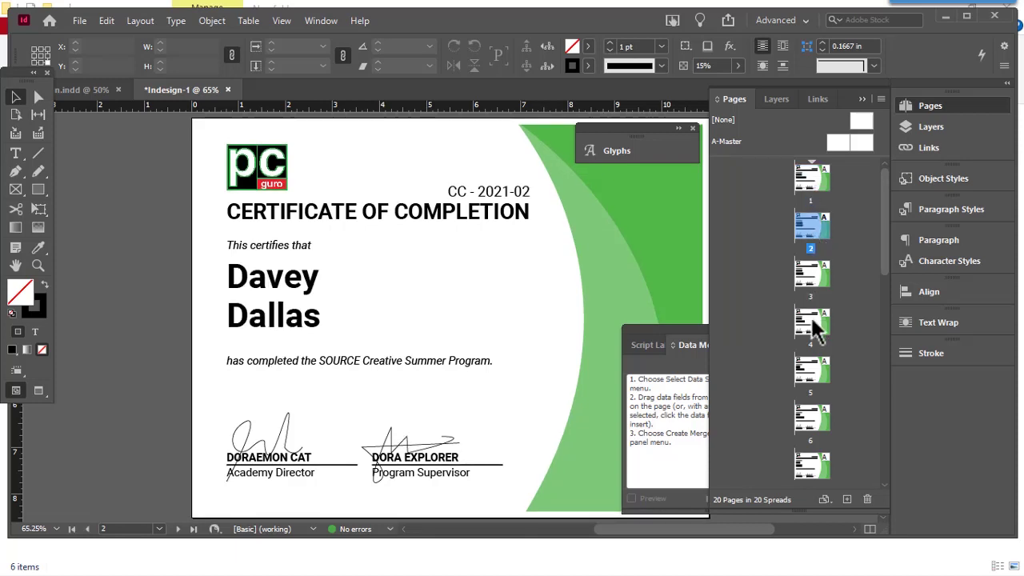
double_click(815, 288)
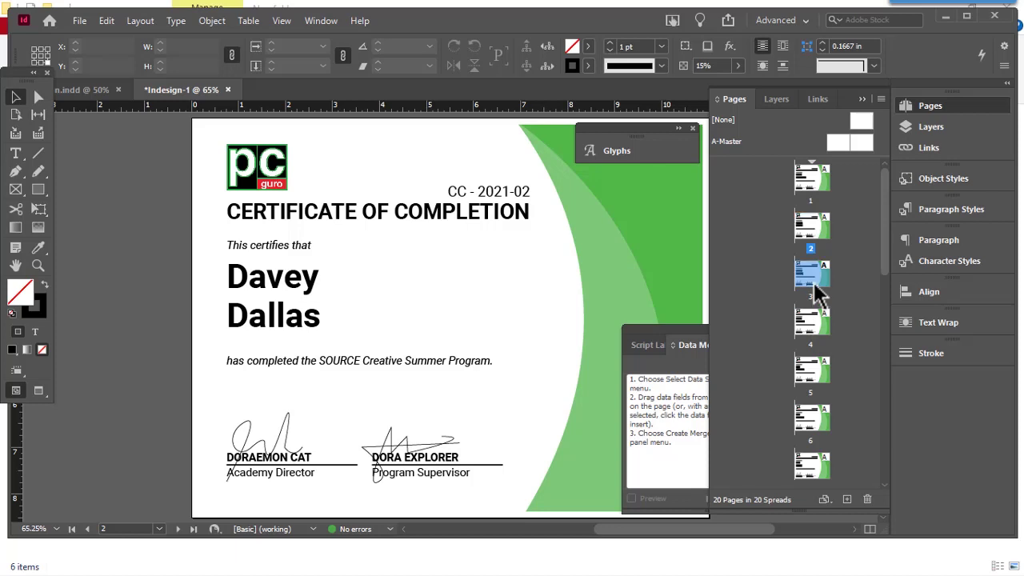
double_click(810, 328)
scroll(820, 336, down, 1)
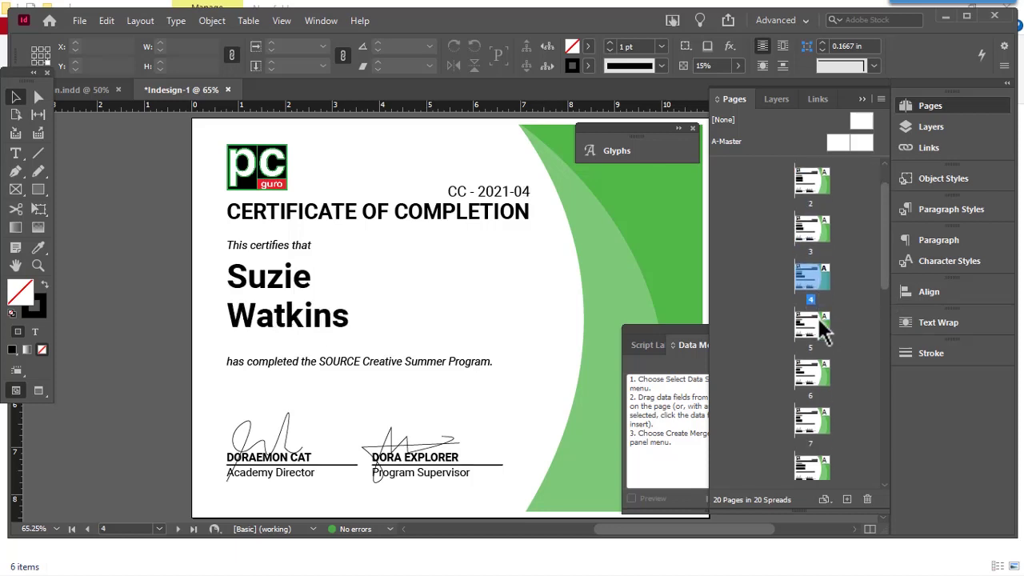
double_click(823, 328)
double_click(817, 378)
Step: Confirm pages 7–10 carry certificate numbers CC - 2021-07 through CC - 2021-10
scroll(824, 364, down, 1)
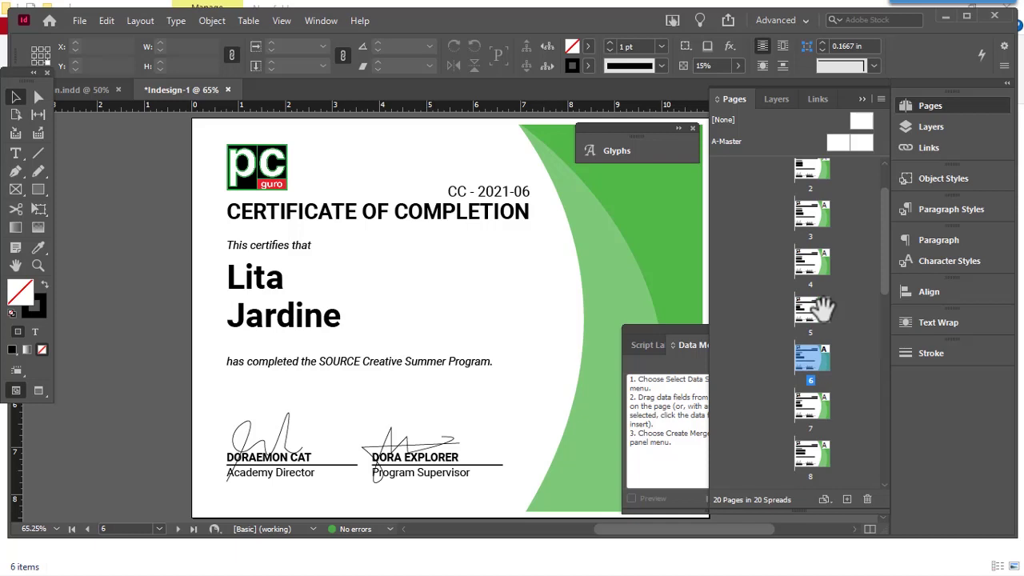
double_click(816, 393)
scroll(825, 320, down, 1)
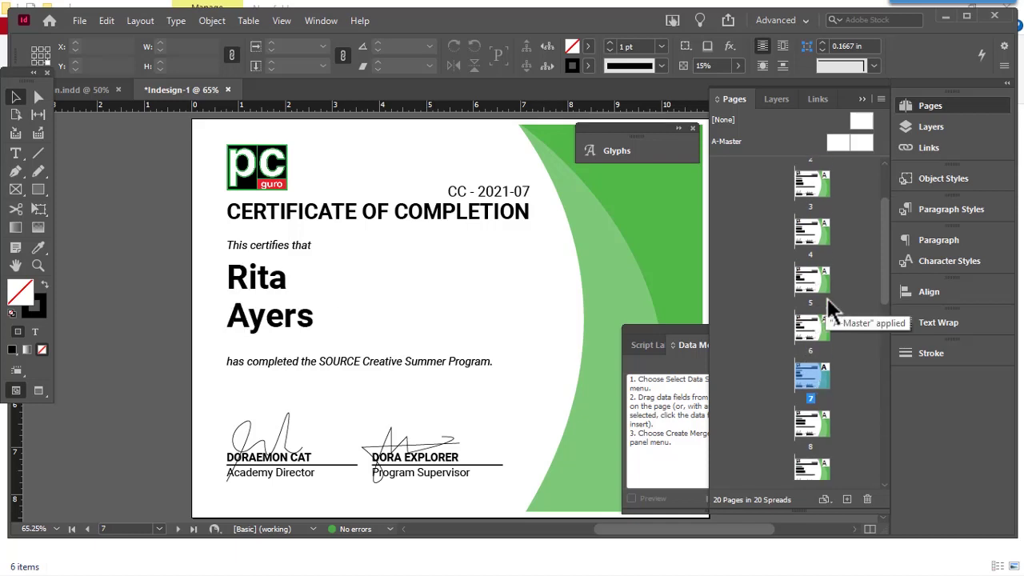
double_click(820, 363)
scroll(824, 336, down, 1)
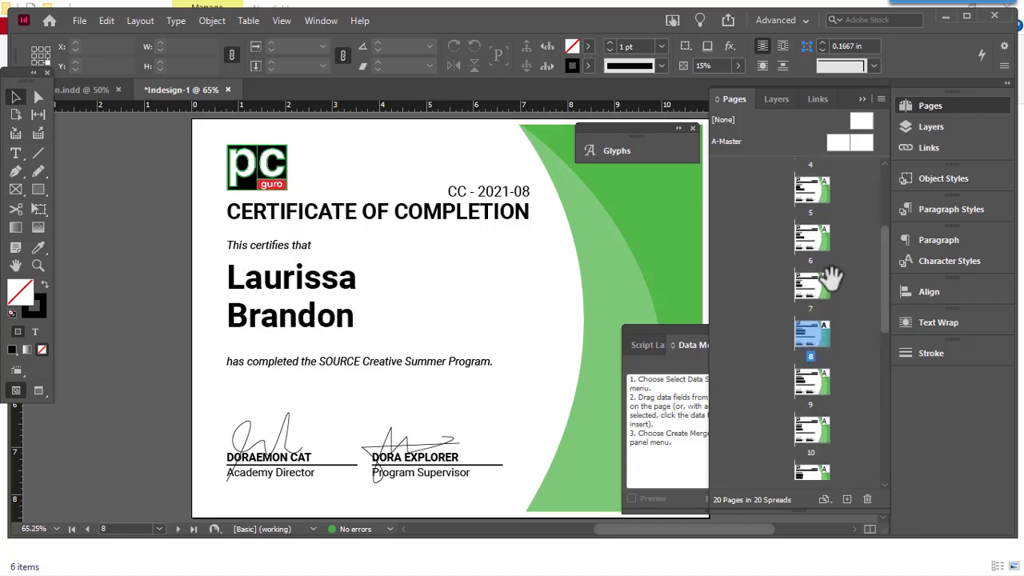
scroll(832, 324, down, 1)
double_click(823, 312)
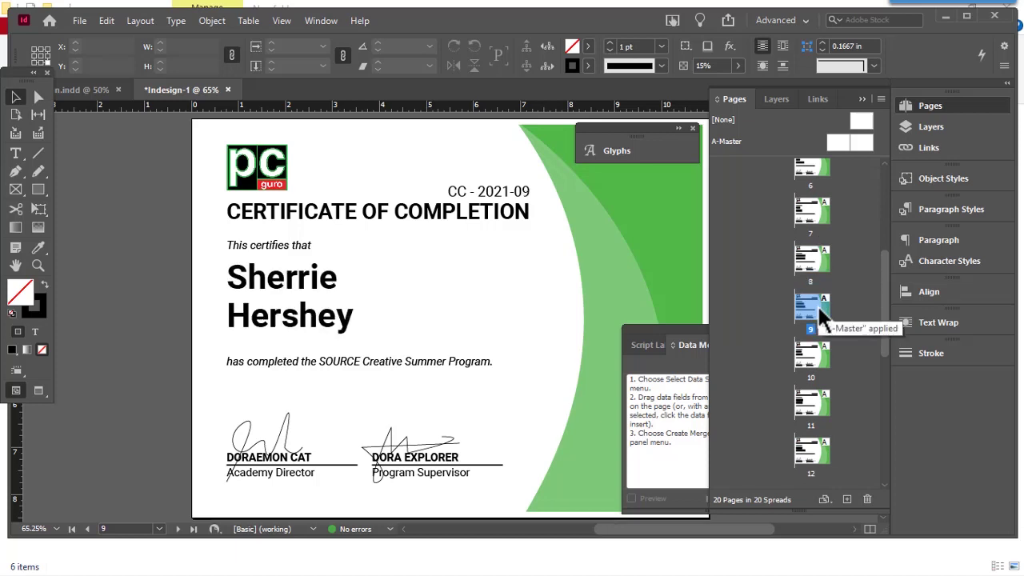
double_click(816, 365)
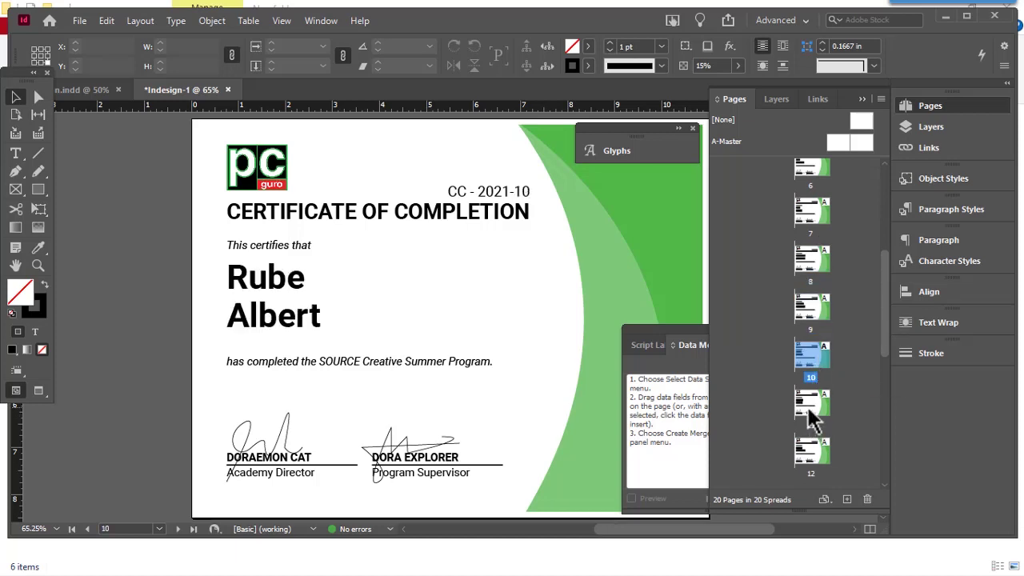